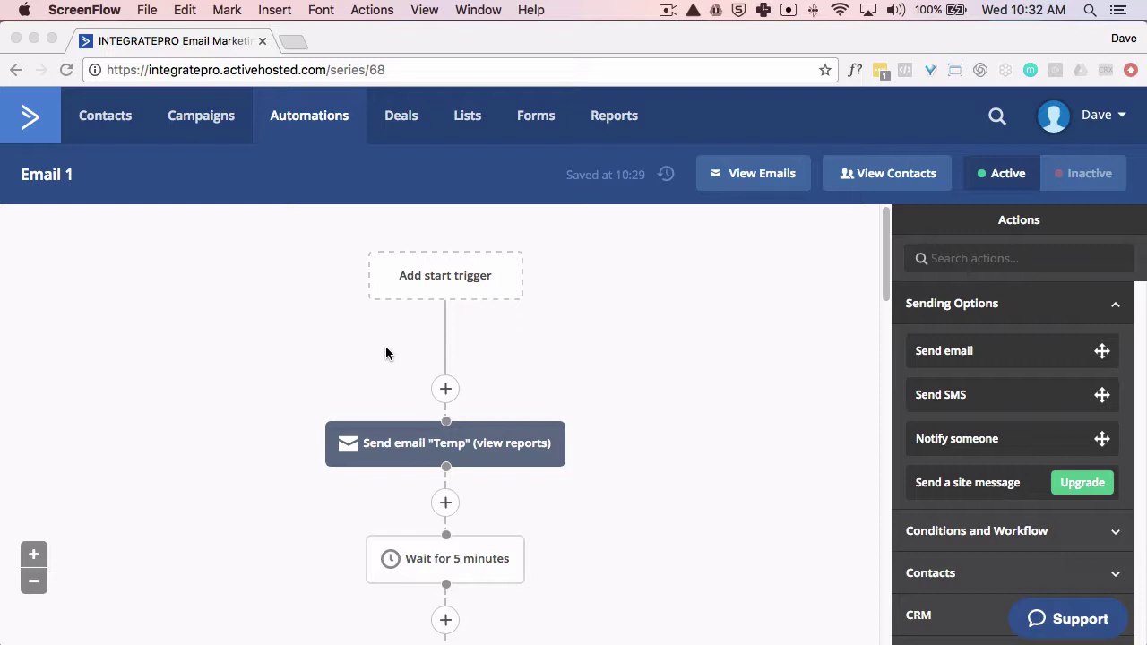
- Scroll to the Add tag (PROFILE - Email 1) step and find the insert point above Email 1A
scroll(601, 363, "down", 3)
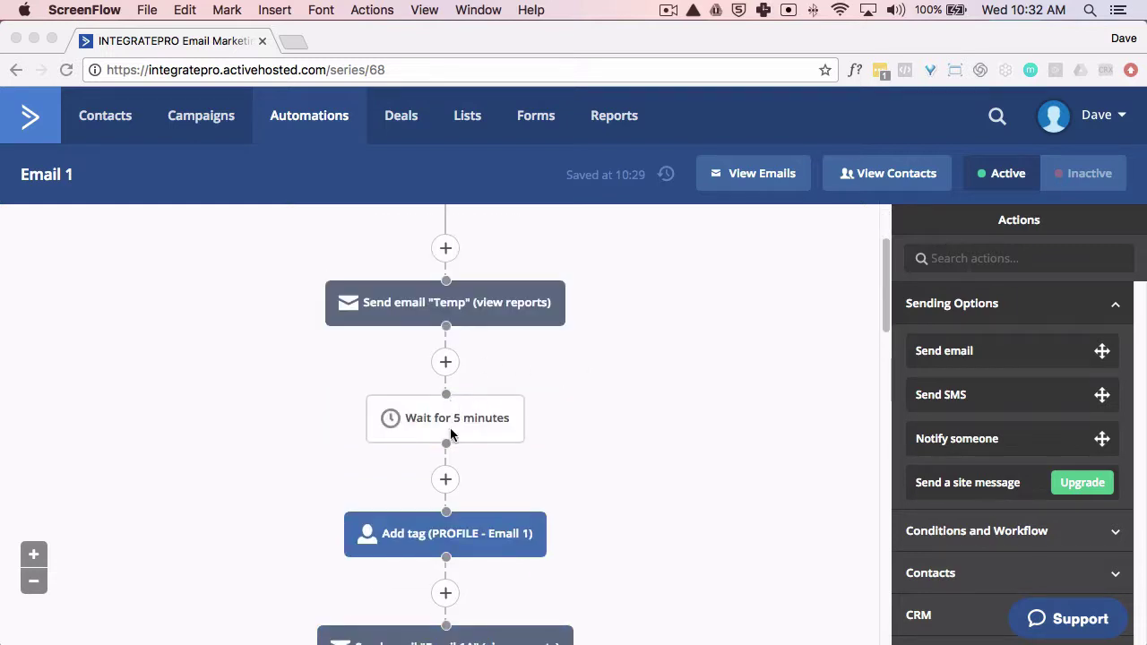
scroll(541, 489, "down", 6)
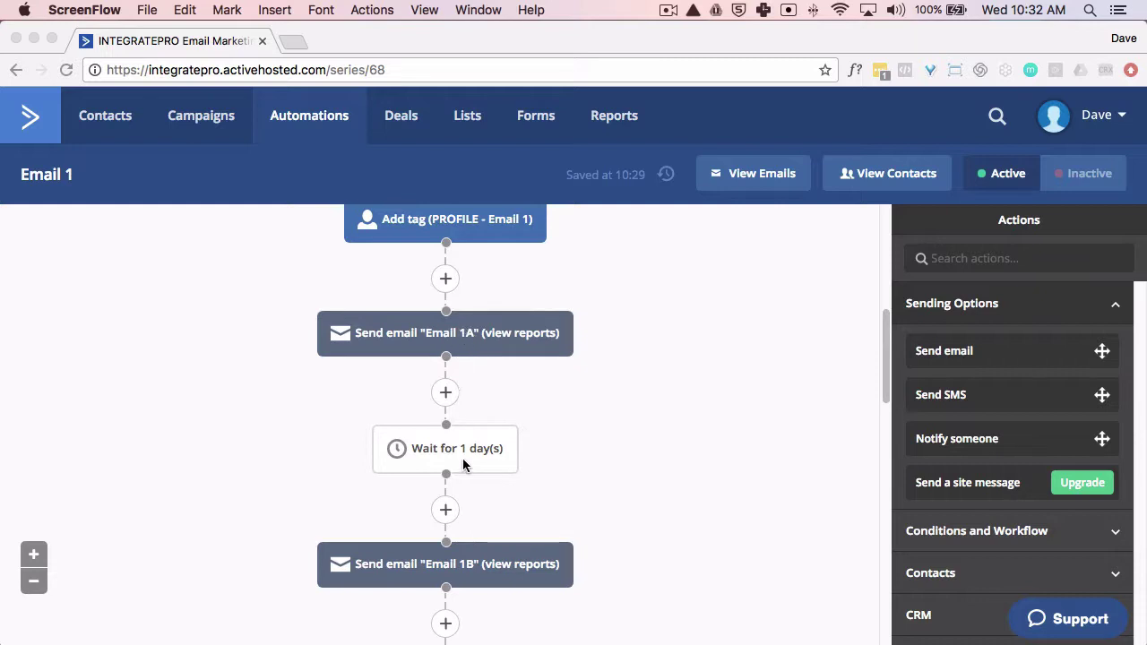
scroll(463, 468, "up", 6)
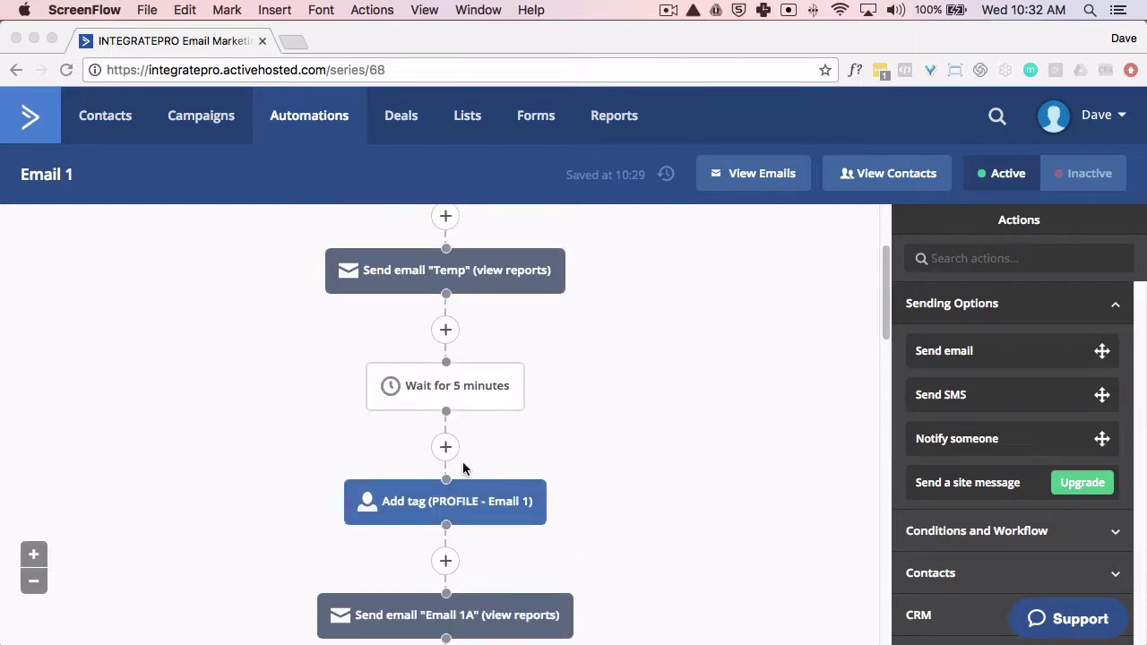
scroll(464, 468, "down", 3)
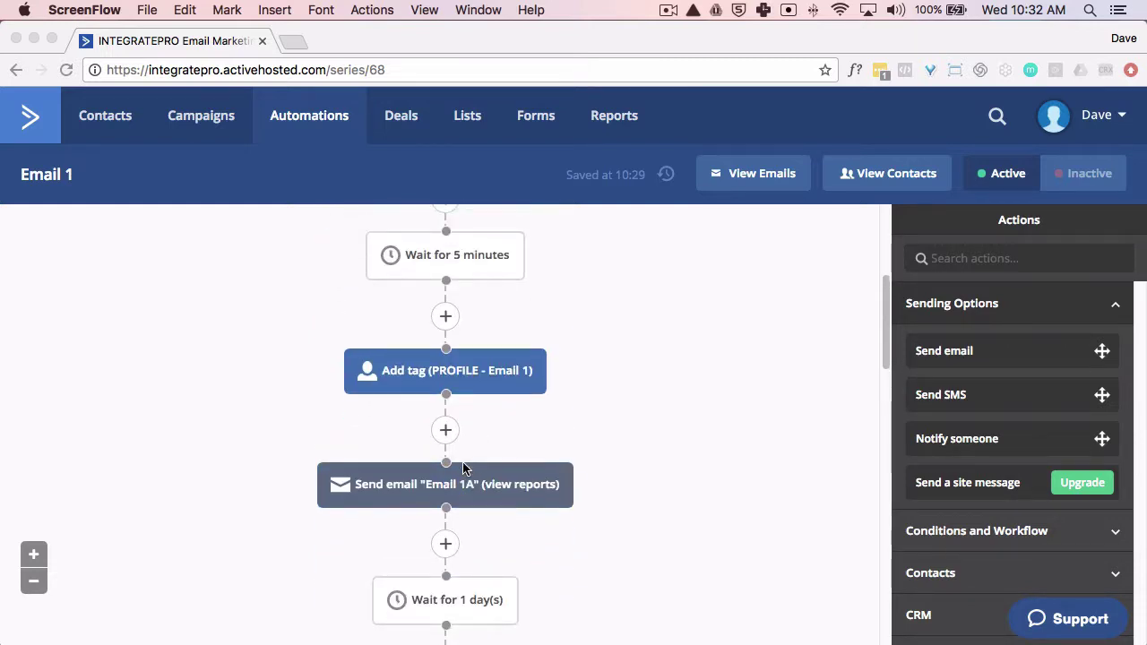
left_click(445, 436)
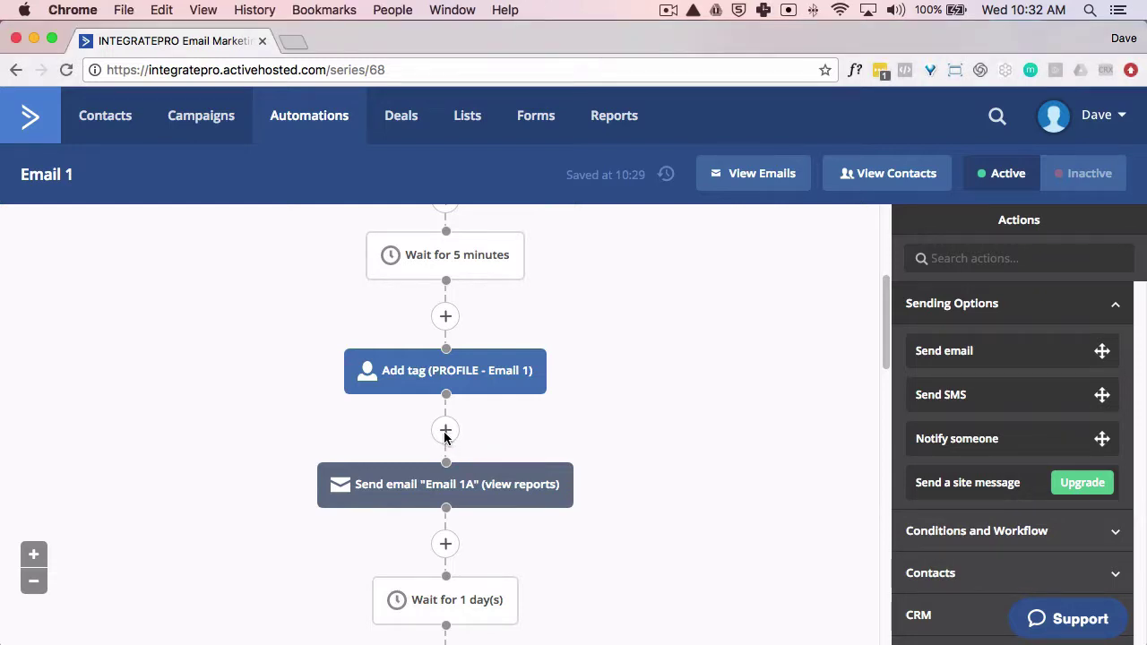
left_click(444, 431)
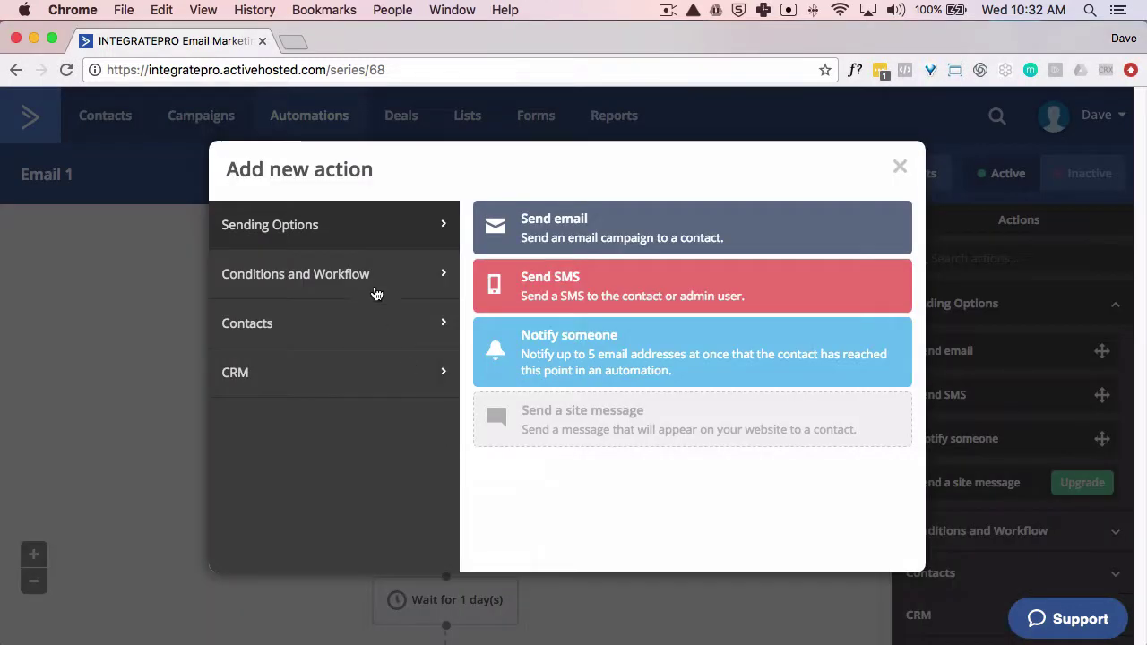
left_click(899, 168)
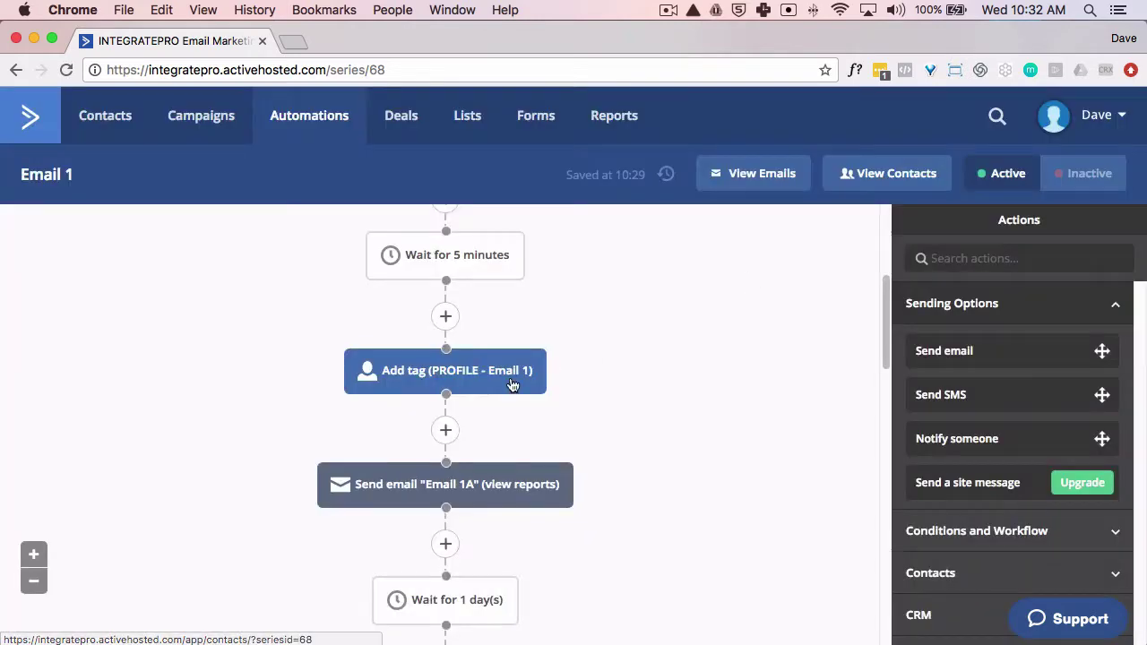
- Insert a 'Wait for 1 day(s)' step before the Email 1A send and save it
left_click(446, 430)
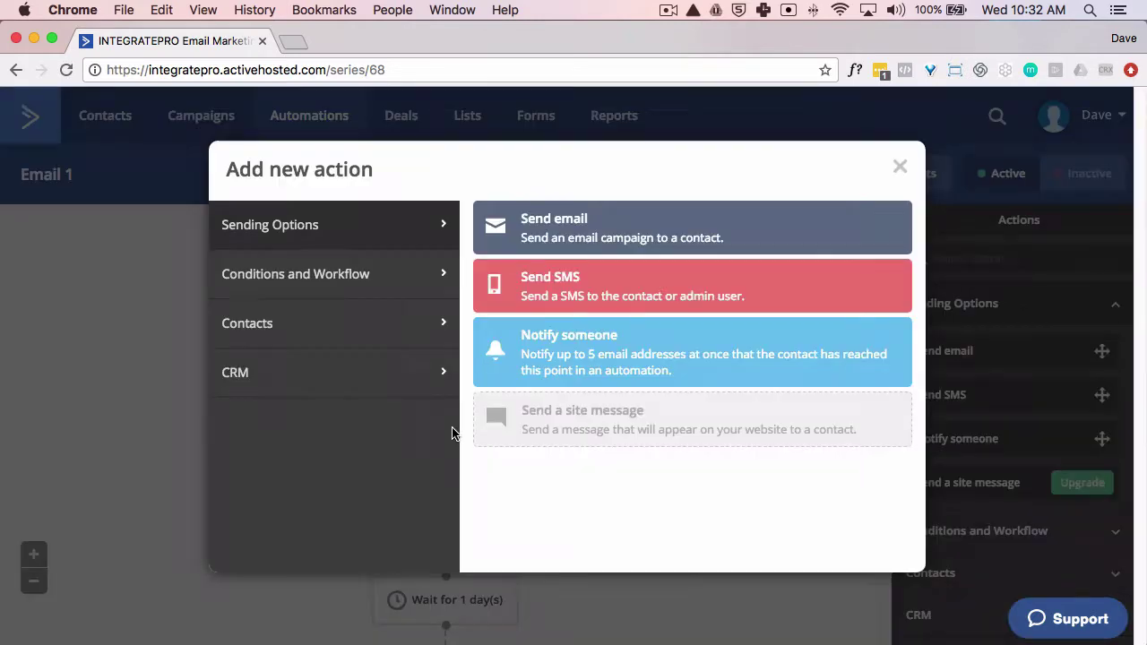
left_click(429, 266)
left_click(541, 235)
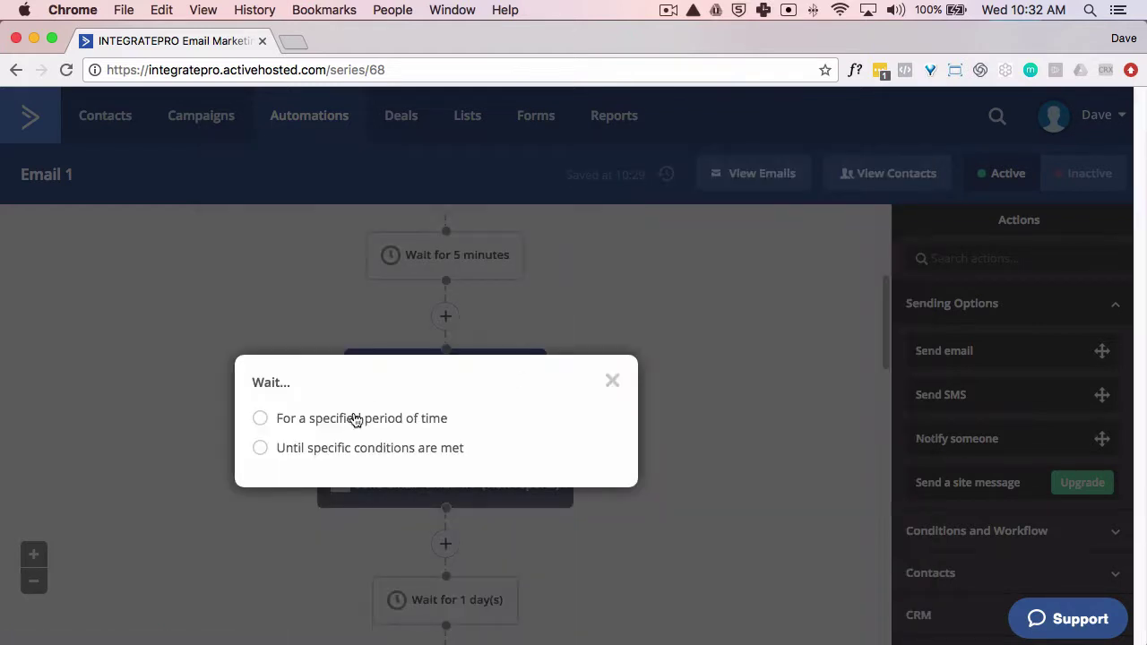
left_click(355, 418)
left_click(591, 484)
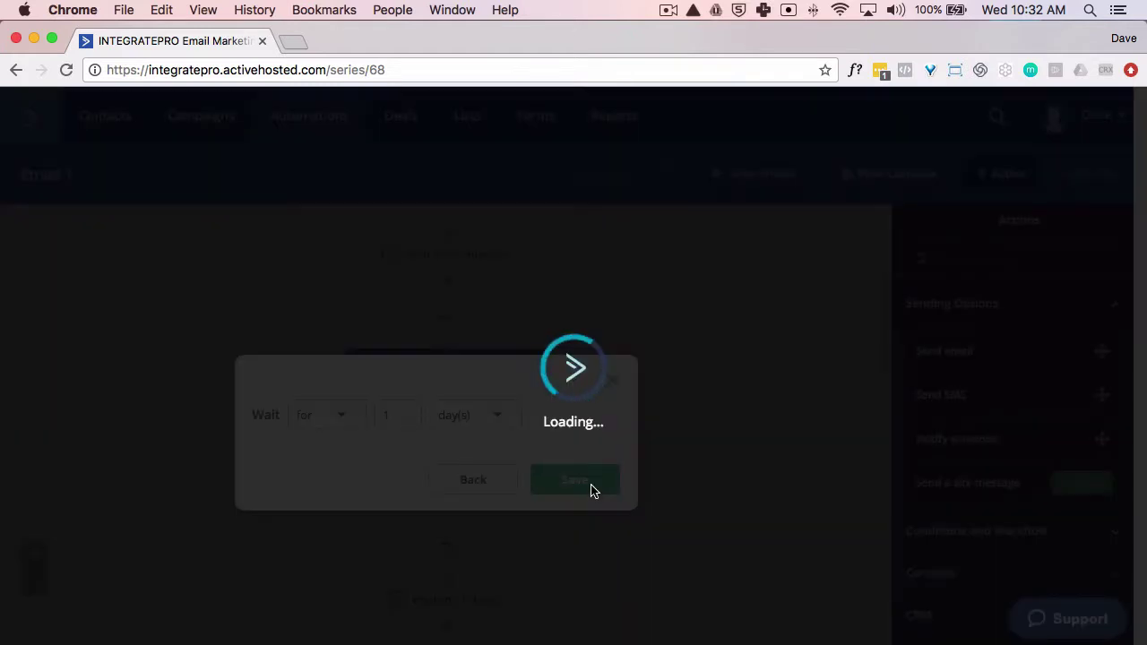
scroll(615, 395, "down", 5)
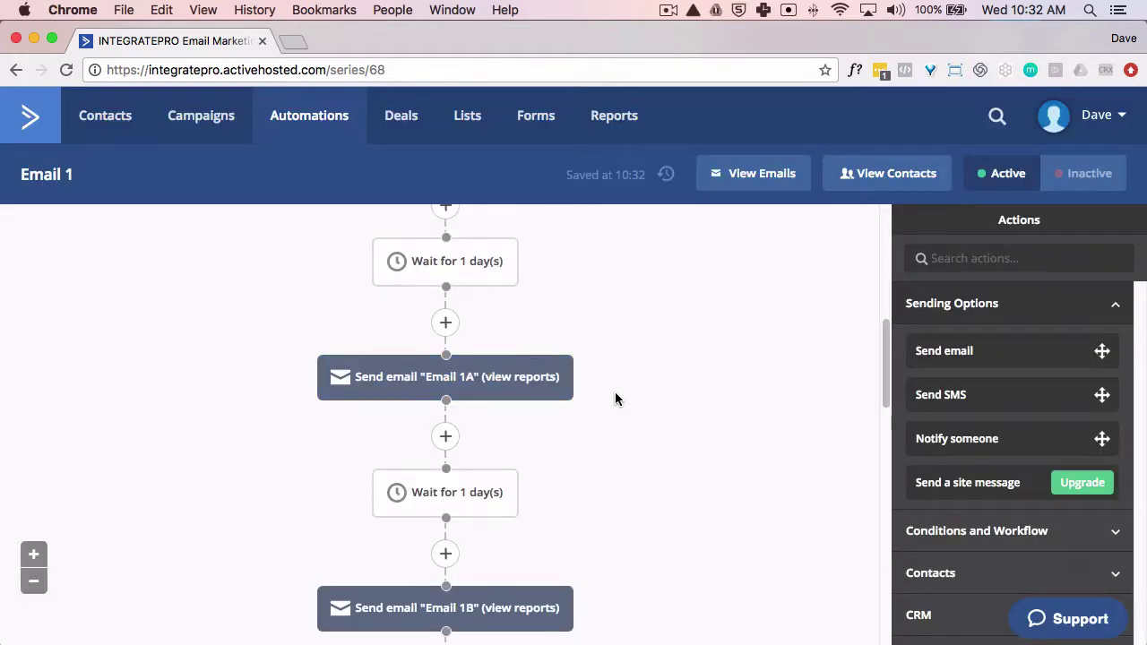
mouse_move(464, 391)
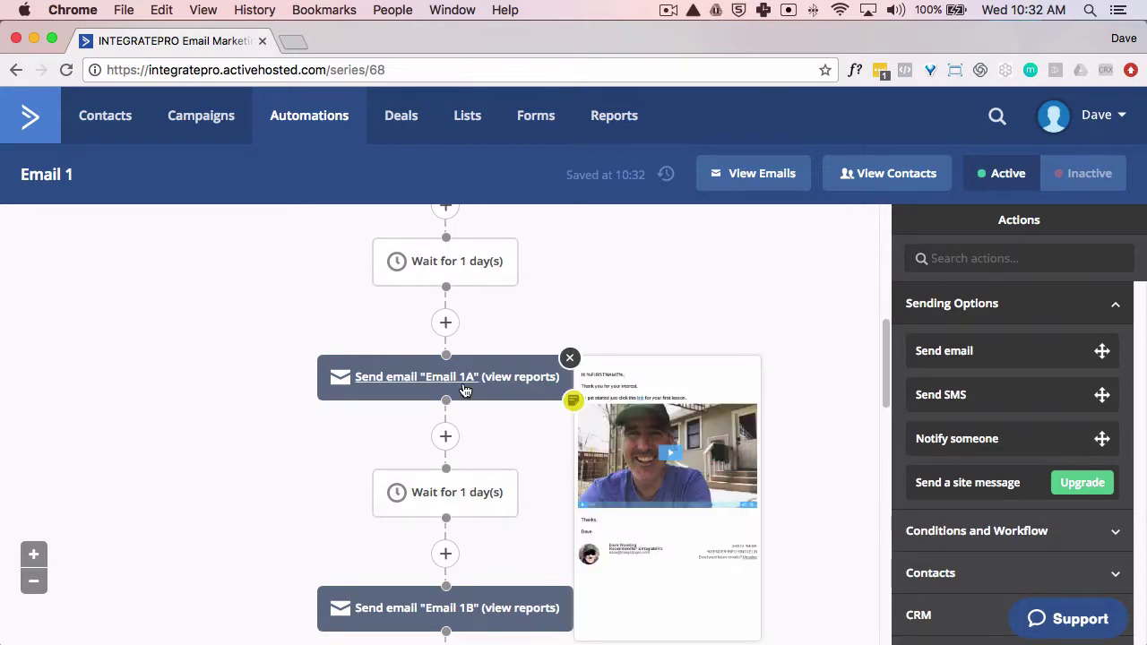
mouse_move(502, 614)
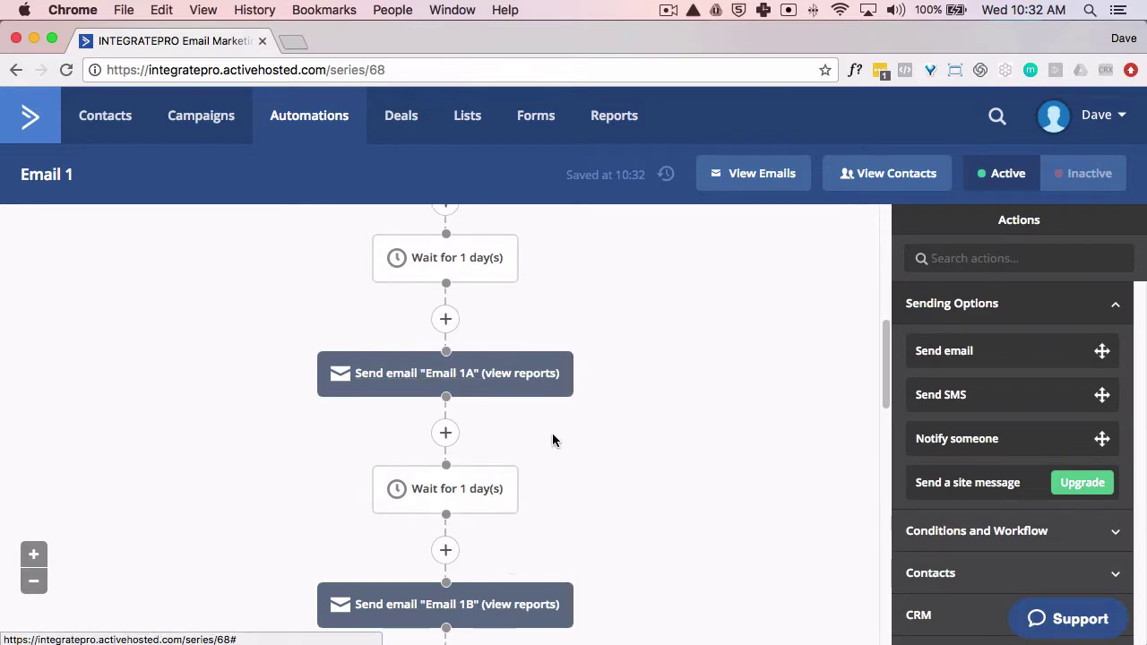
scroll(556, 422, "down", 7)
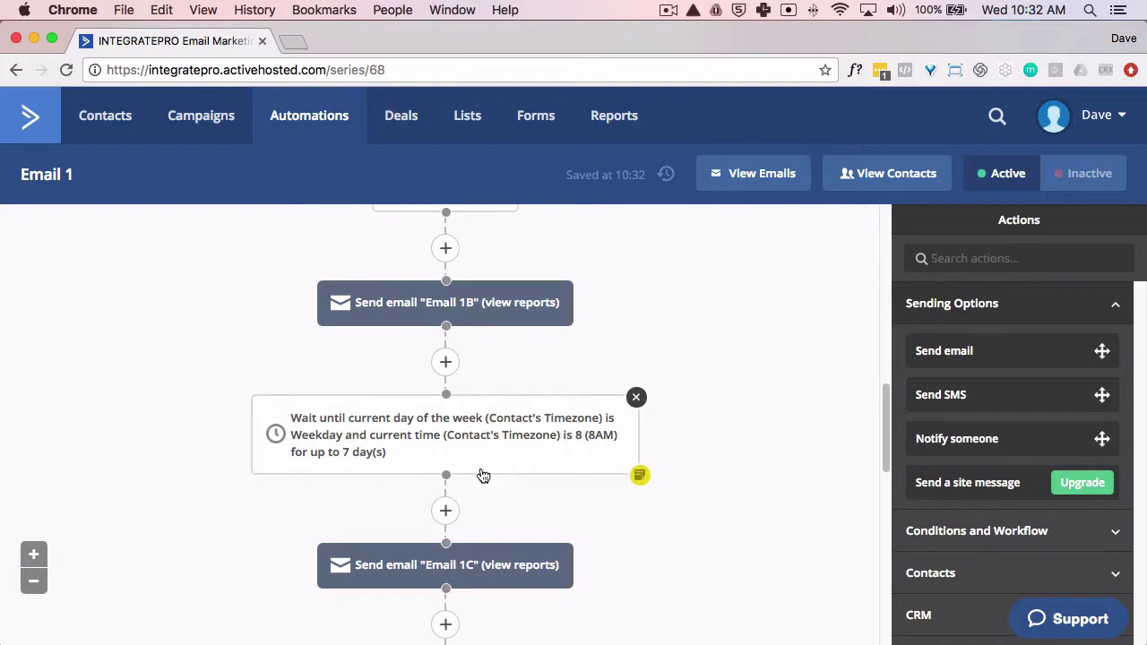
scroll(464, 475, "up", 6)
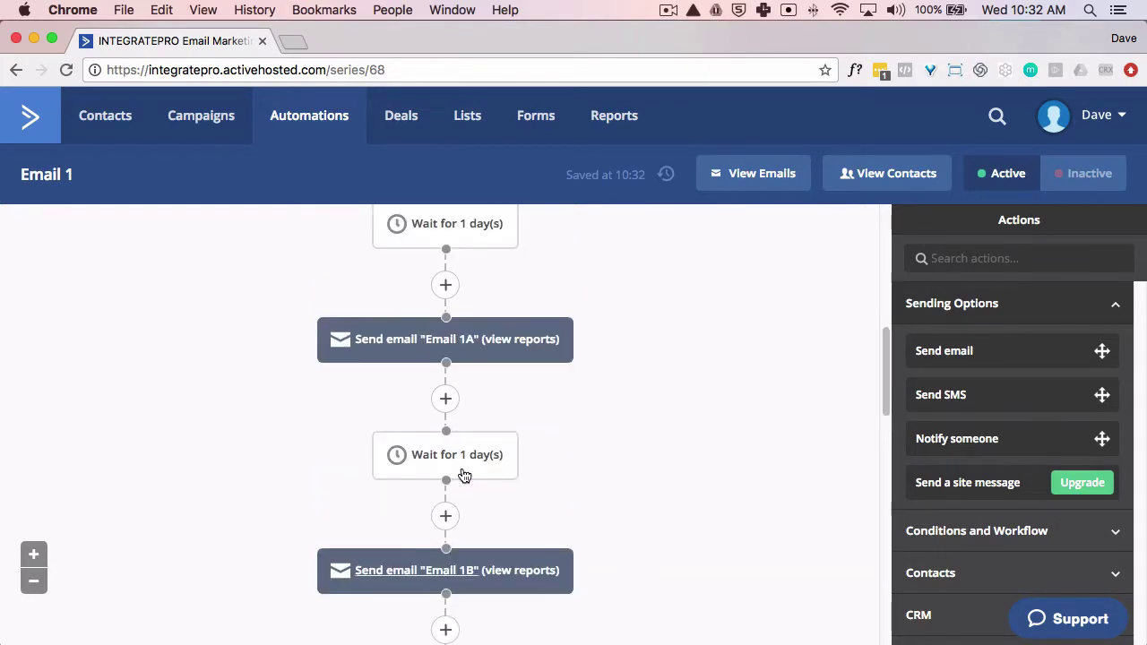
scroll(464, 475, "down", 12)
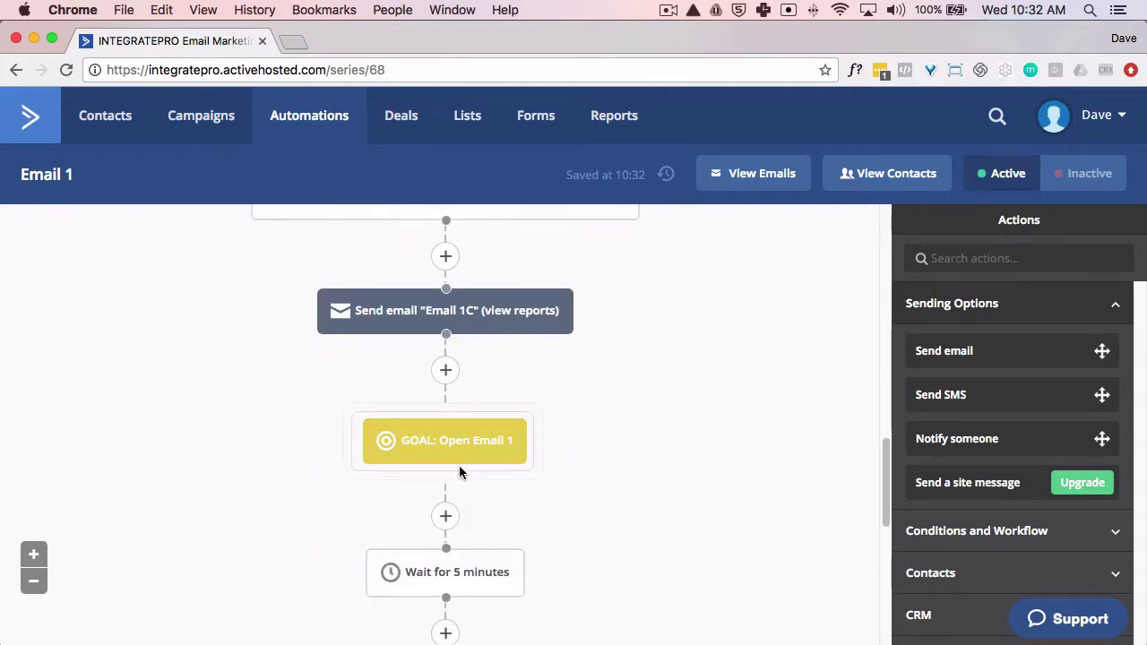
mouse_move(444, 450)
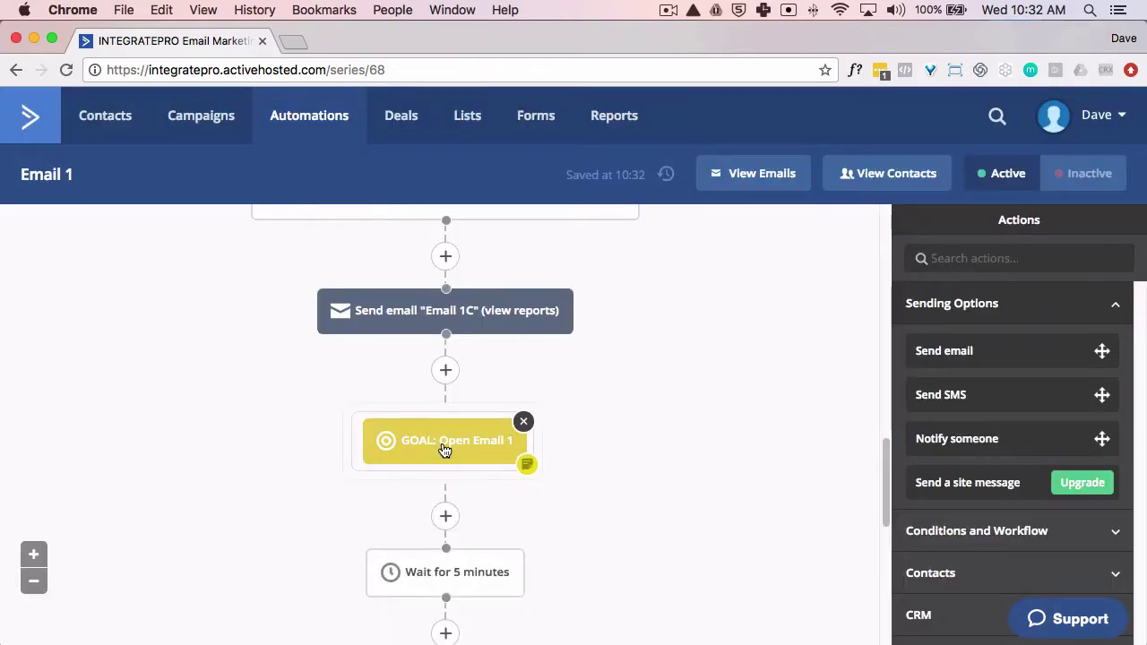
left_click(444, 450)
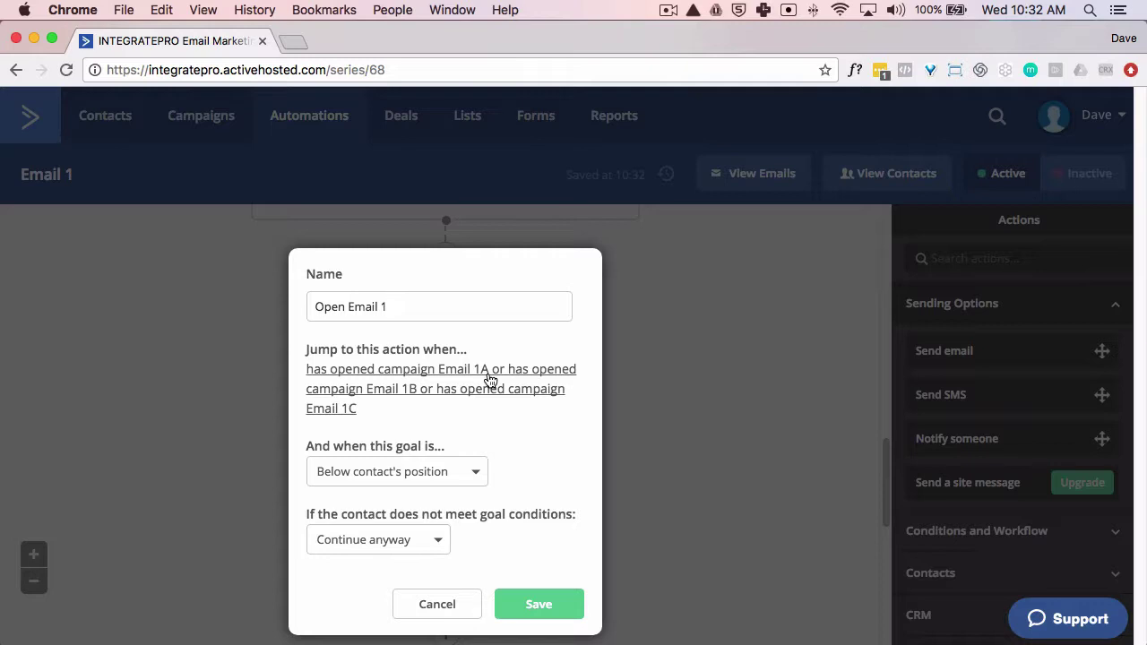
left_click(449, 606)
scroll(682, 408, "up", 8)
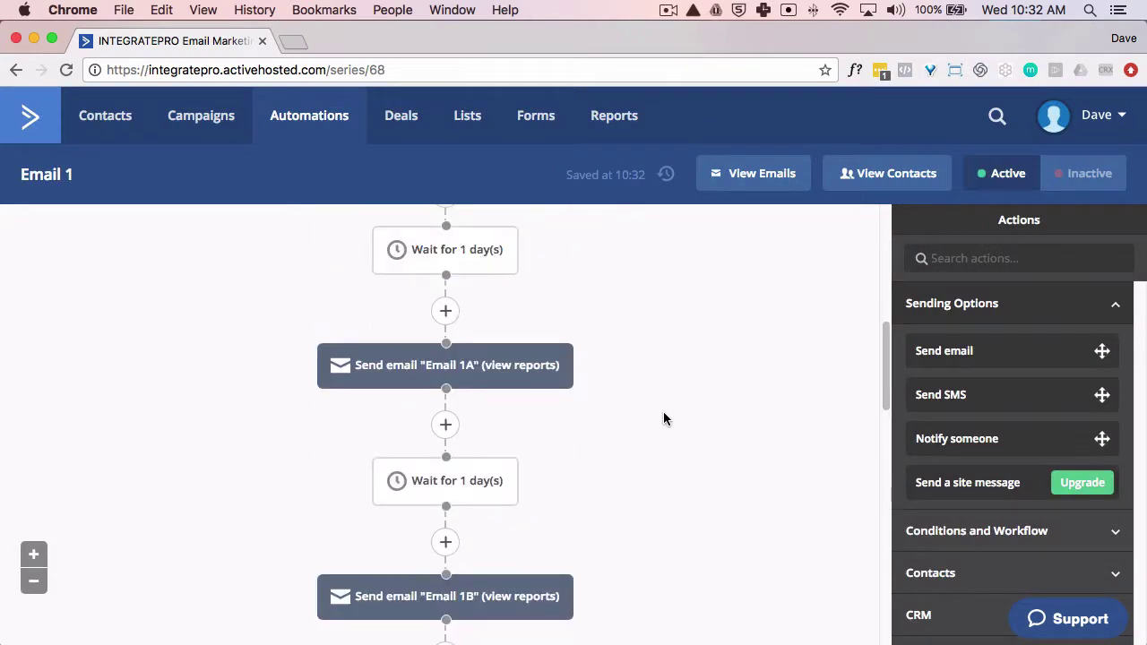
mouse_move(409, 379)
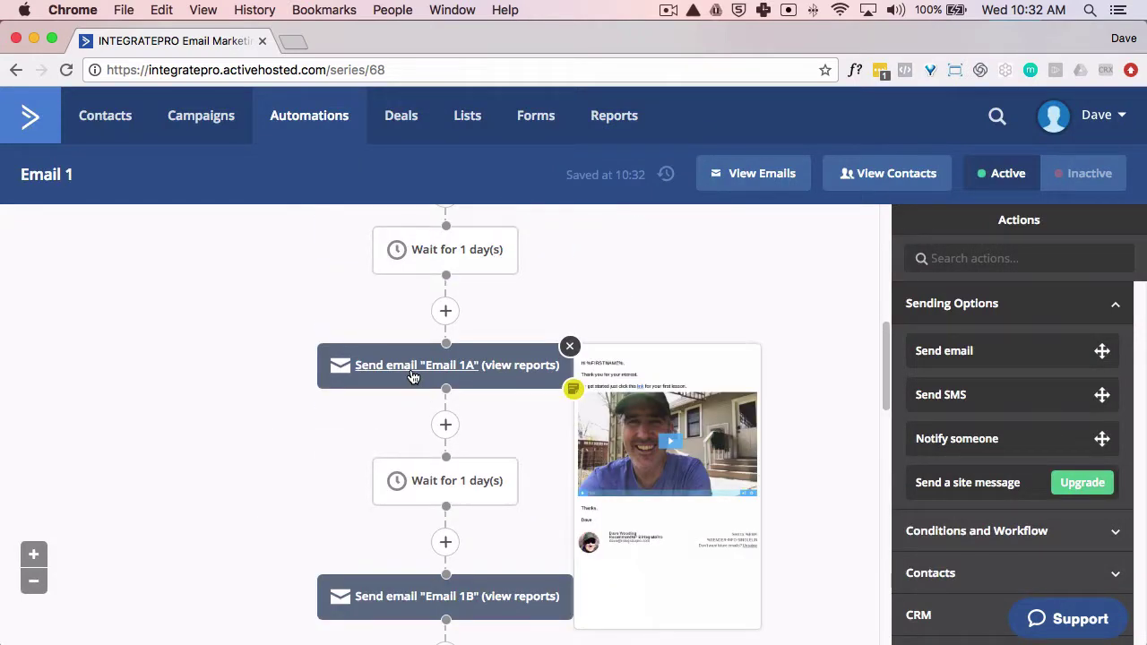
scroll(430, 386, "down", 5)
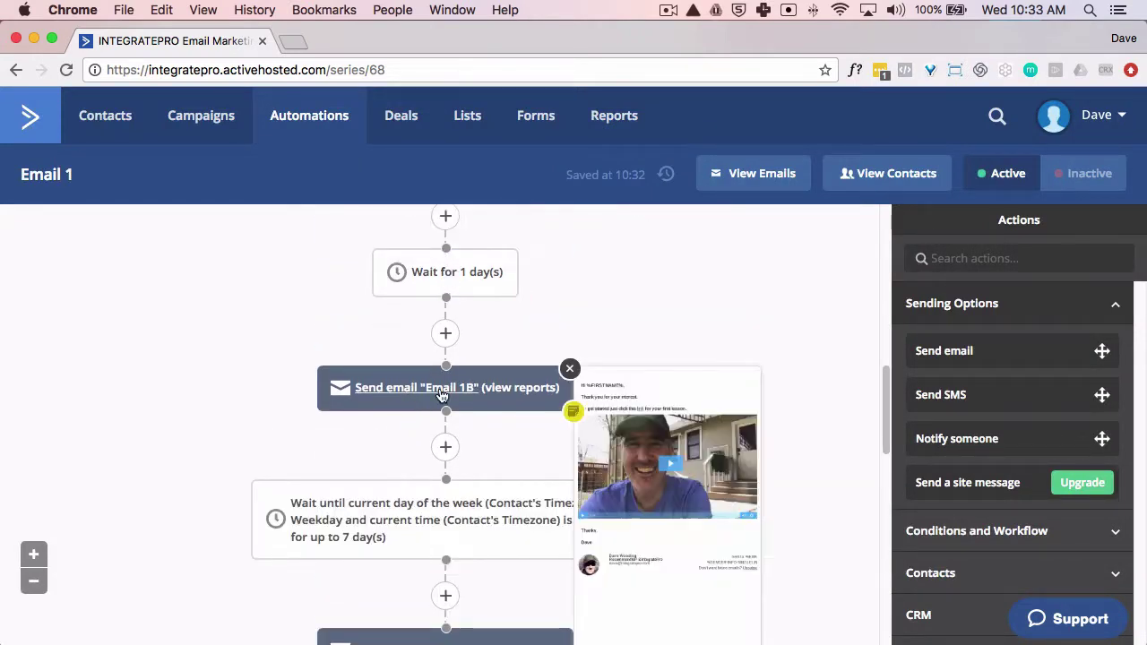
scroll(436, 518, "down", 3)
mouse_move(432, 507)
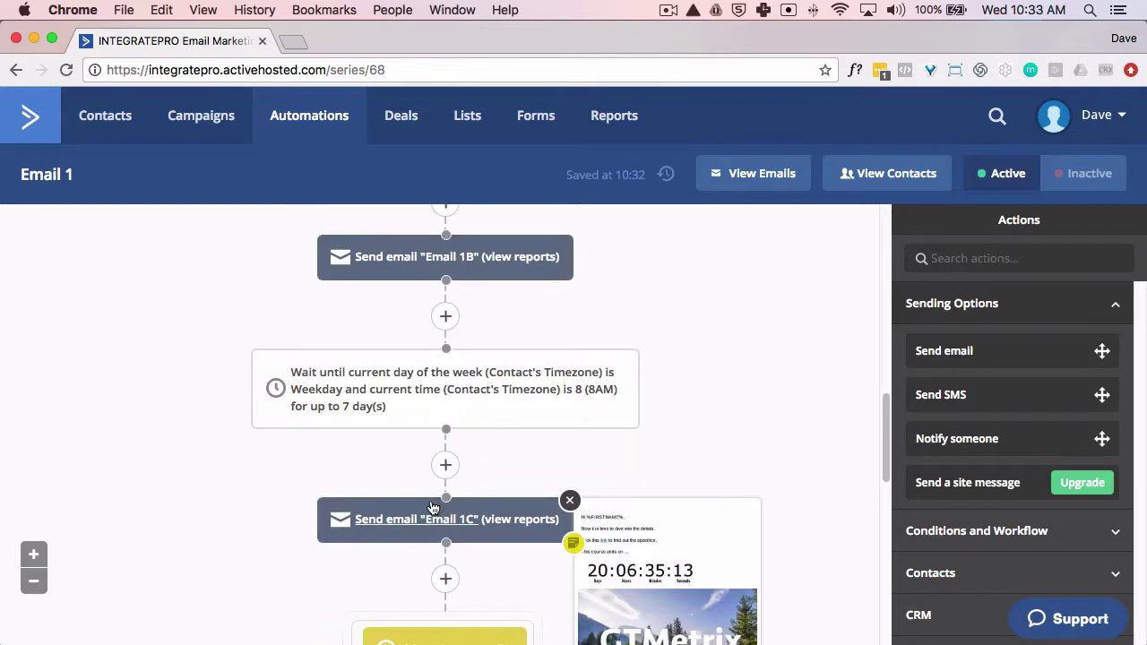
scroll(430, 507, "down", 7)
mouse_move(436, 335)
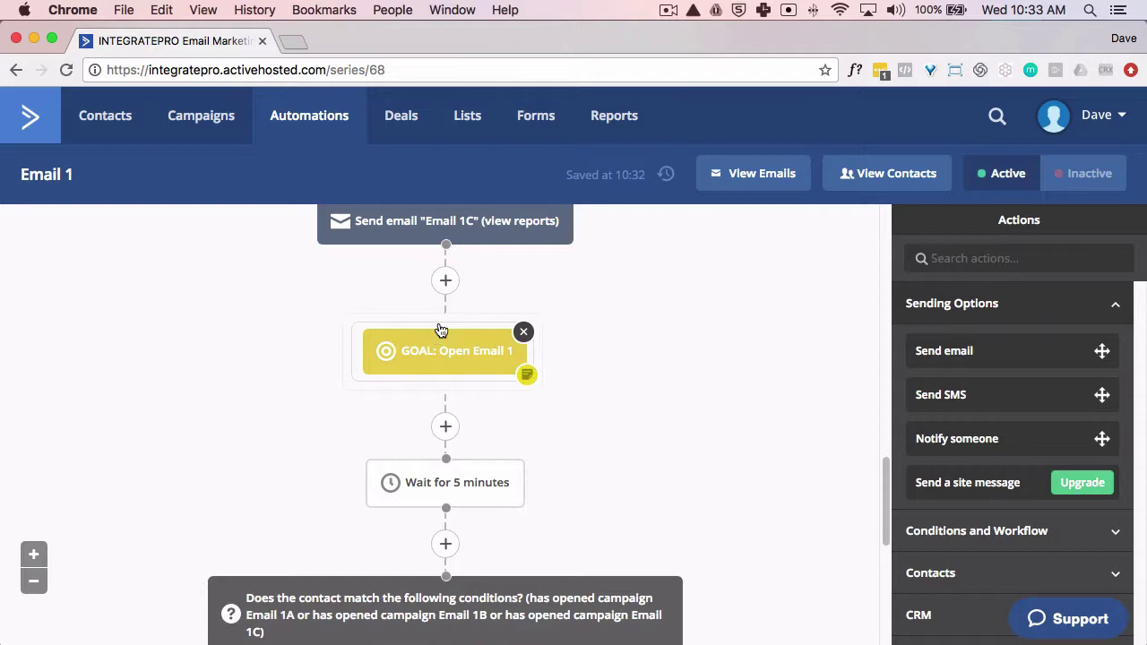
scroll(574, 385, "down", 10)
scroll(542, 414, "up", 6)
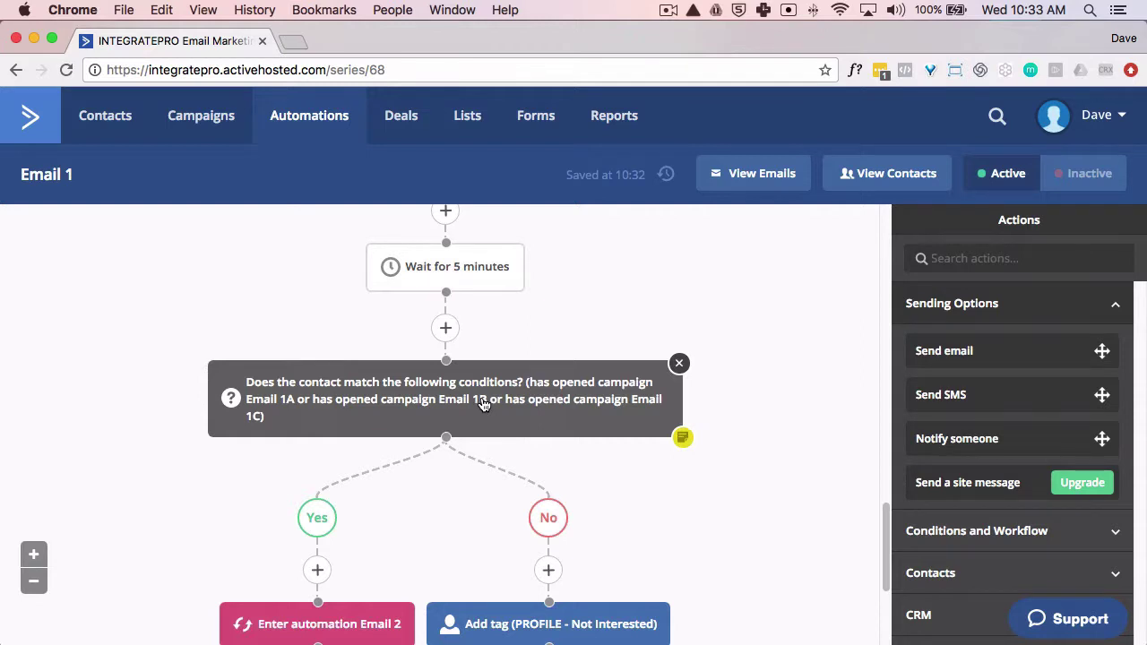
scroll(481, 403, "up", 7)
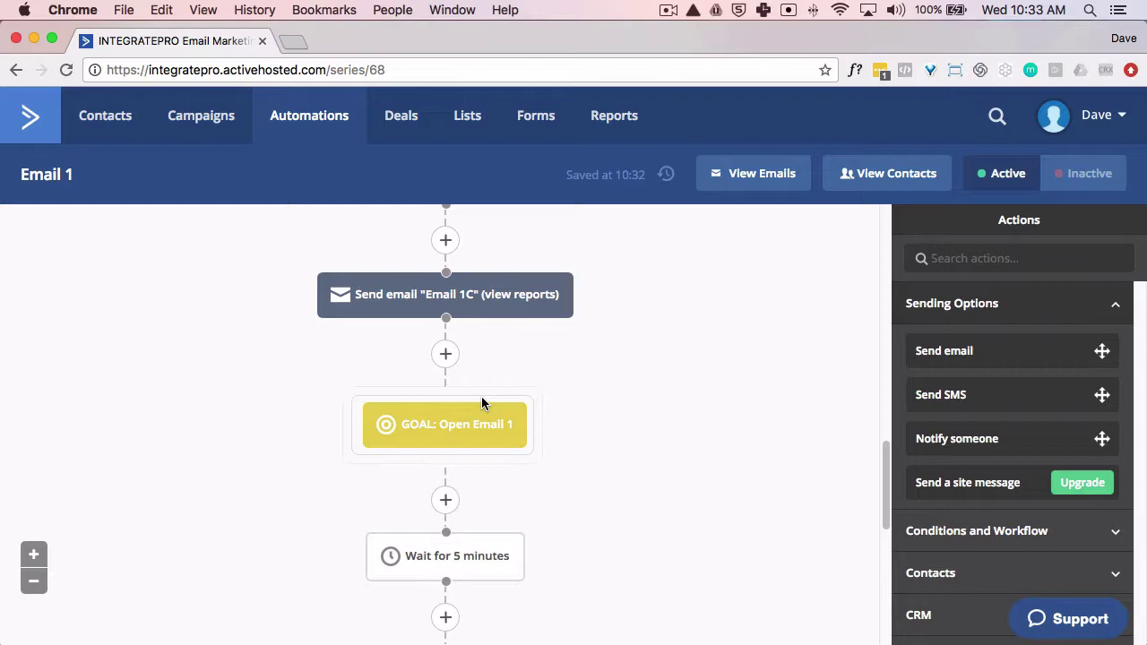
- In the Goal Editor, set condition 1 to 'Has clicked on a link' in Email 1A, Any link
left_click(429, 420)
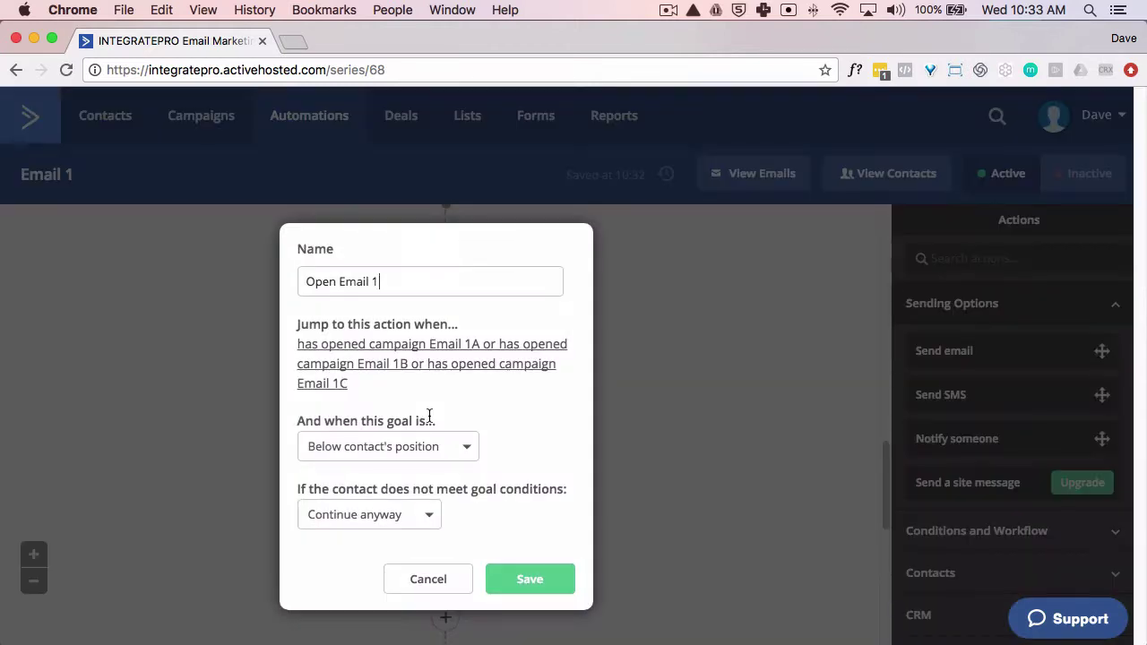
left_click(392, 350)
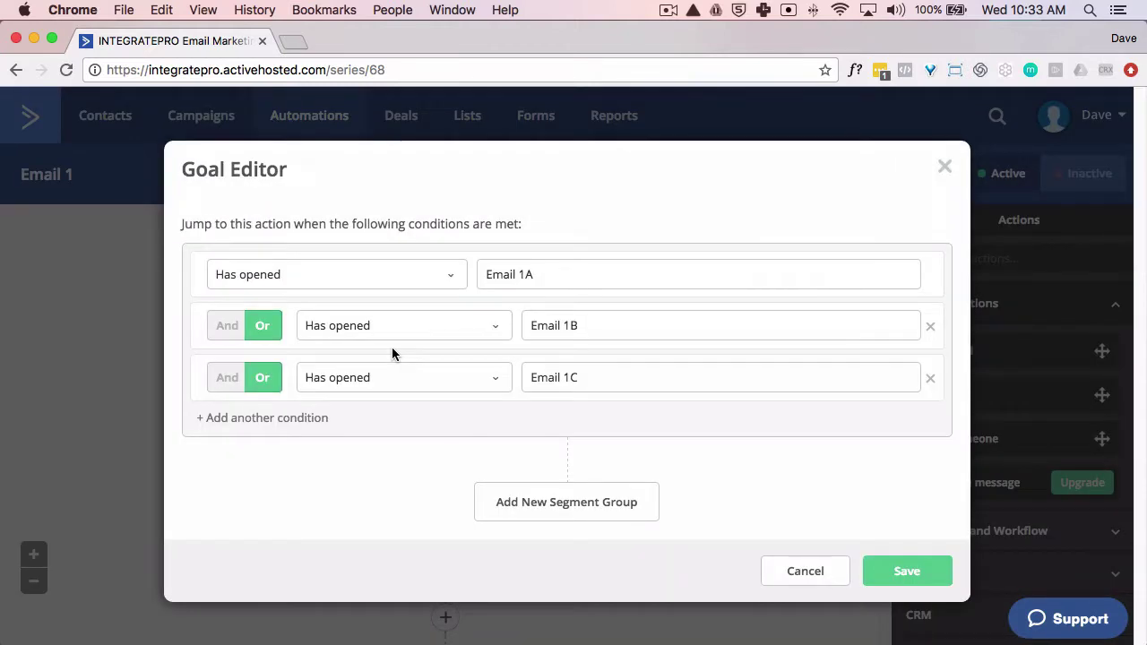
left_click(456, 281)
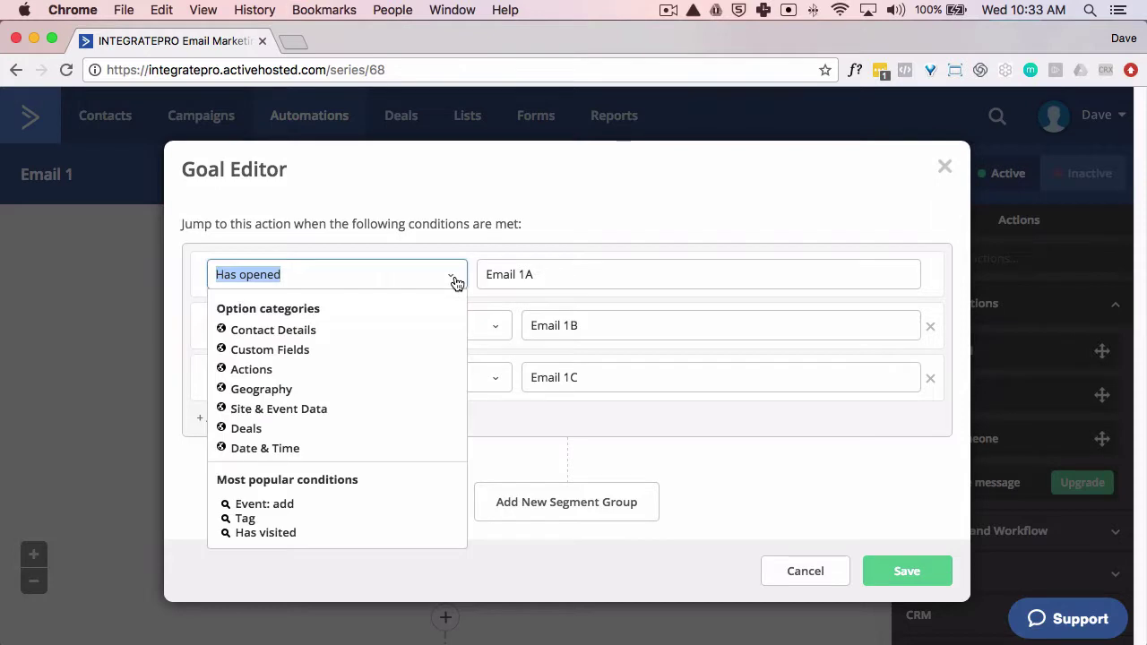
left_click(253, 368)
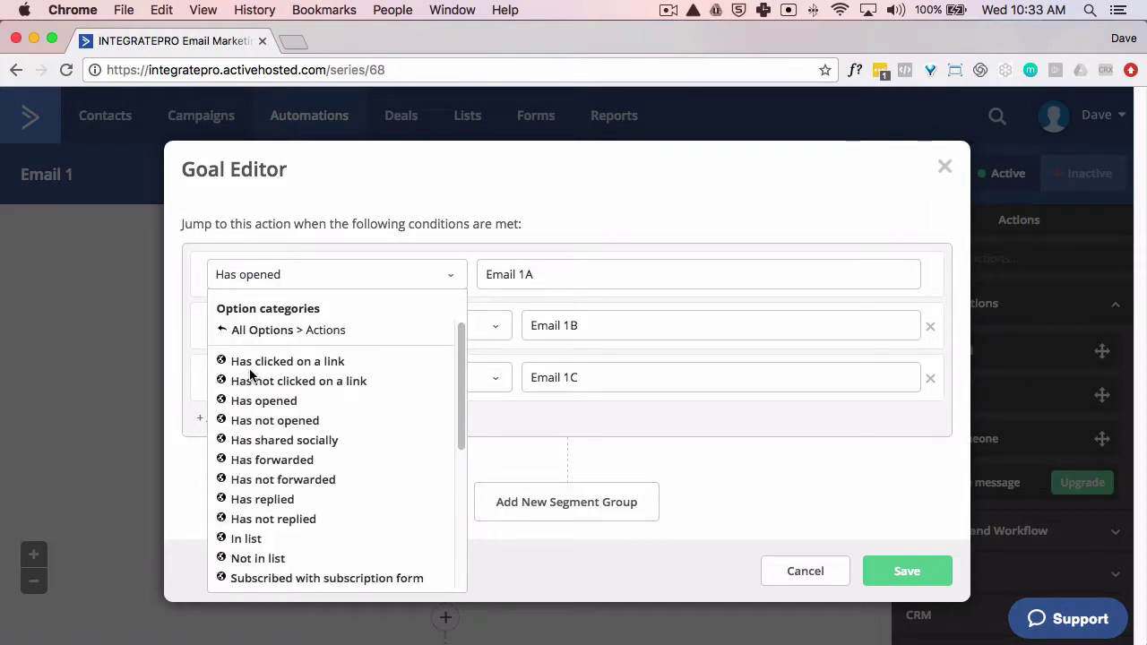
left_click(265, 363)
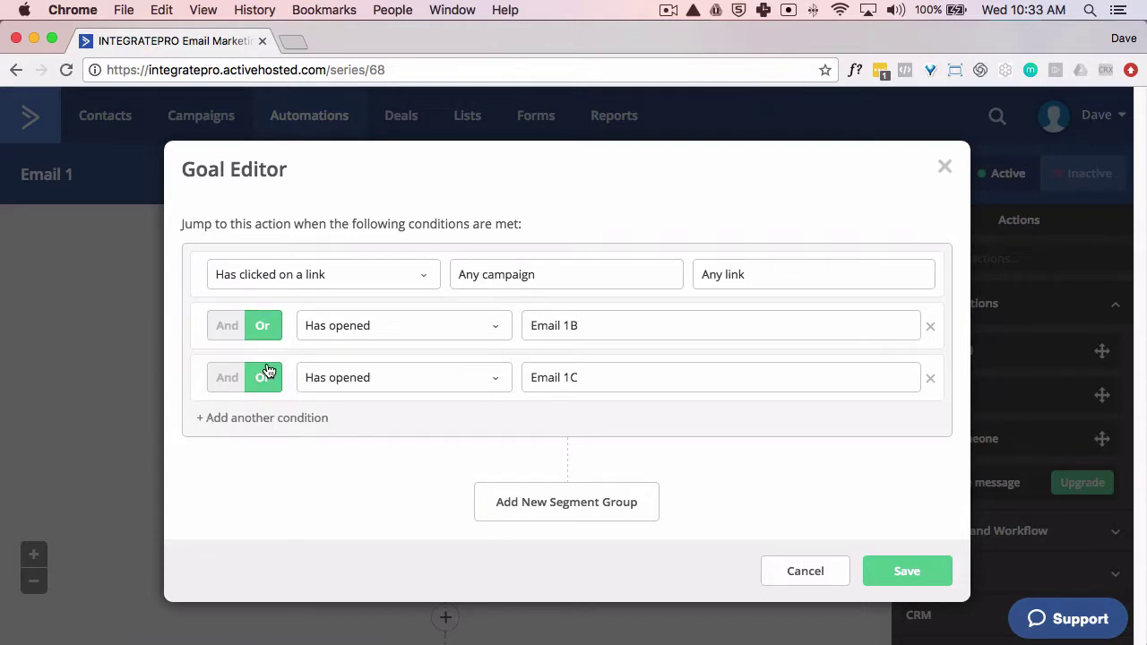
left_click(591, 282)
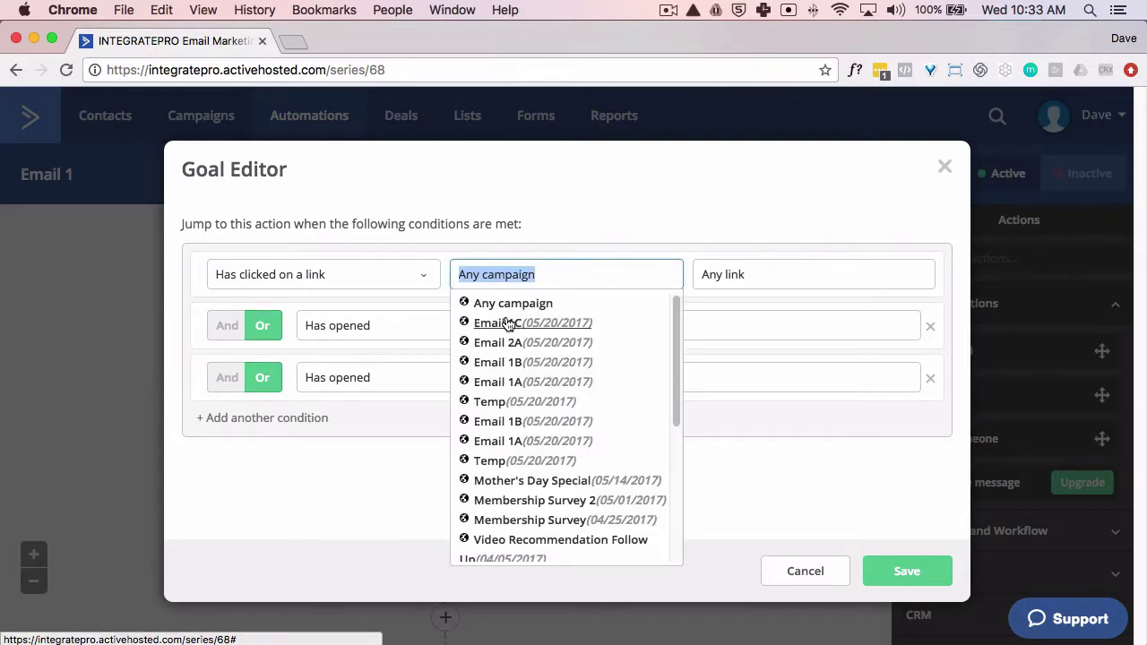
left_click(495, 380)
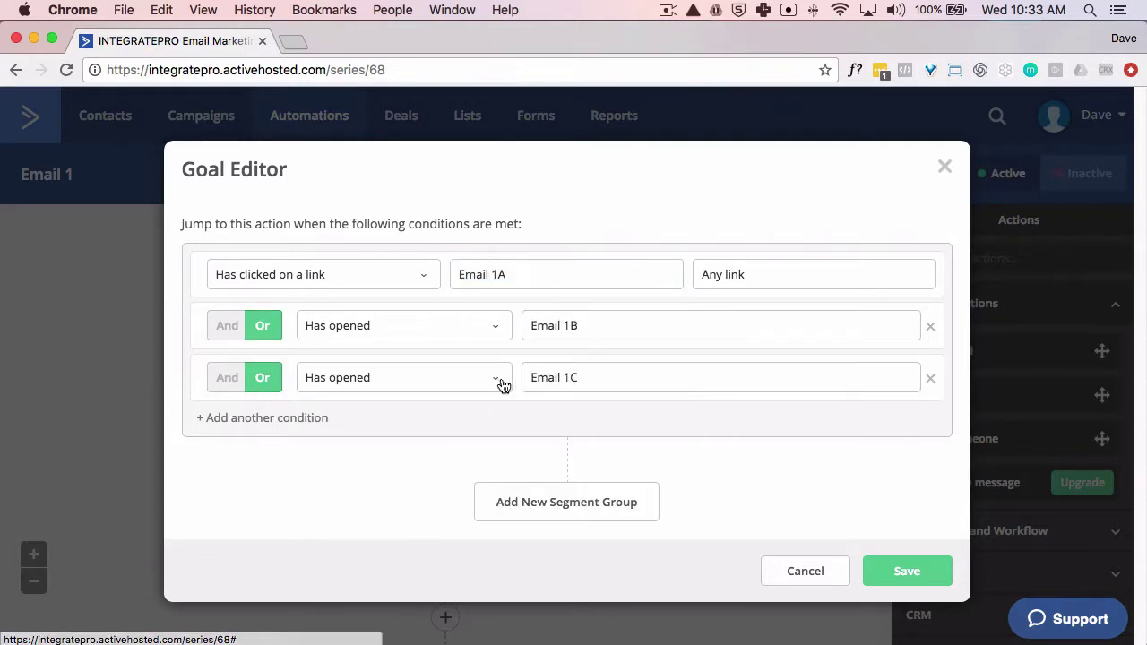
left_click(853, 274)
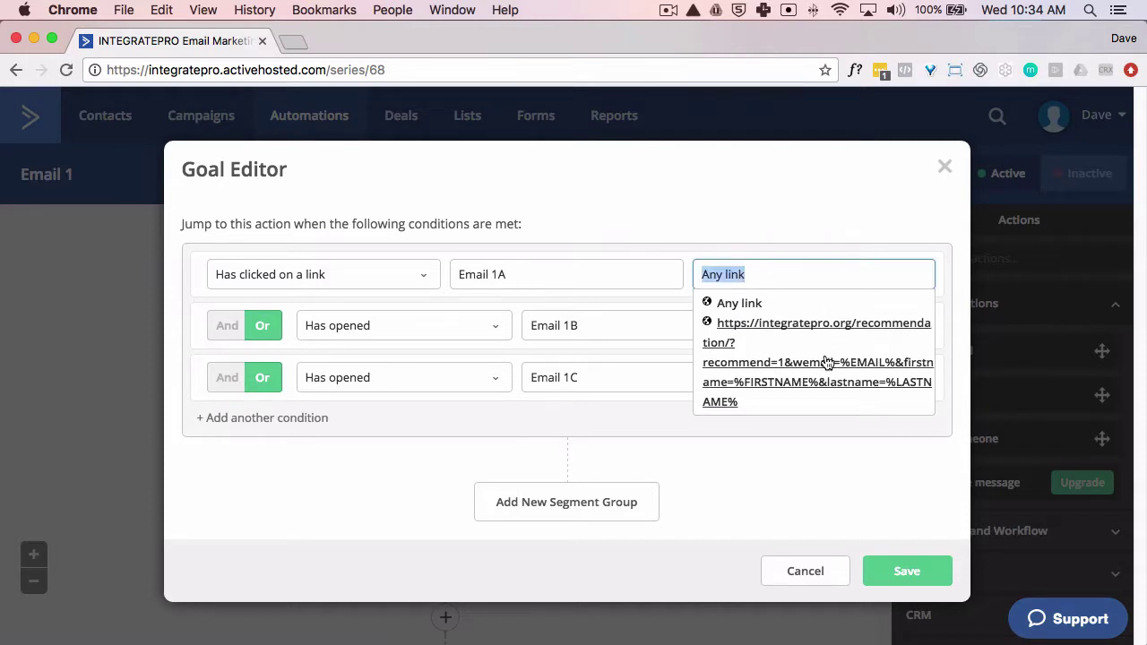
left_click(741, 305)
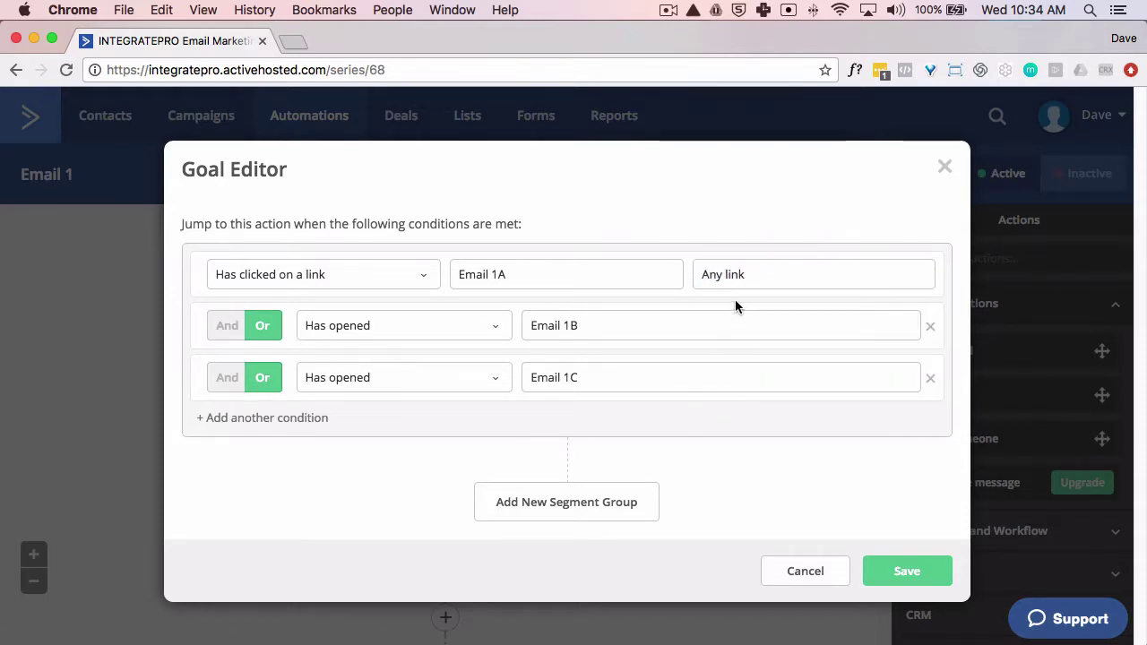
- Set the second goal condition to 'Has clicked on a link' in Email 1B
left_click(500, 328)
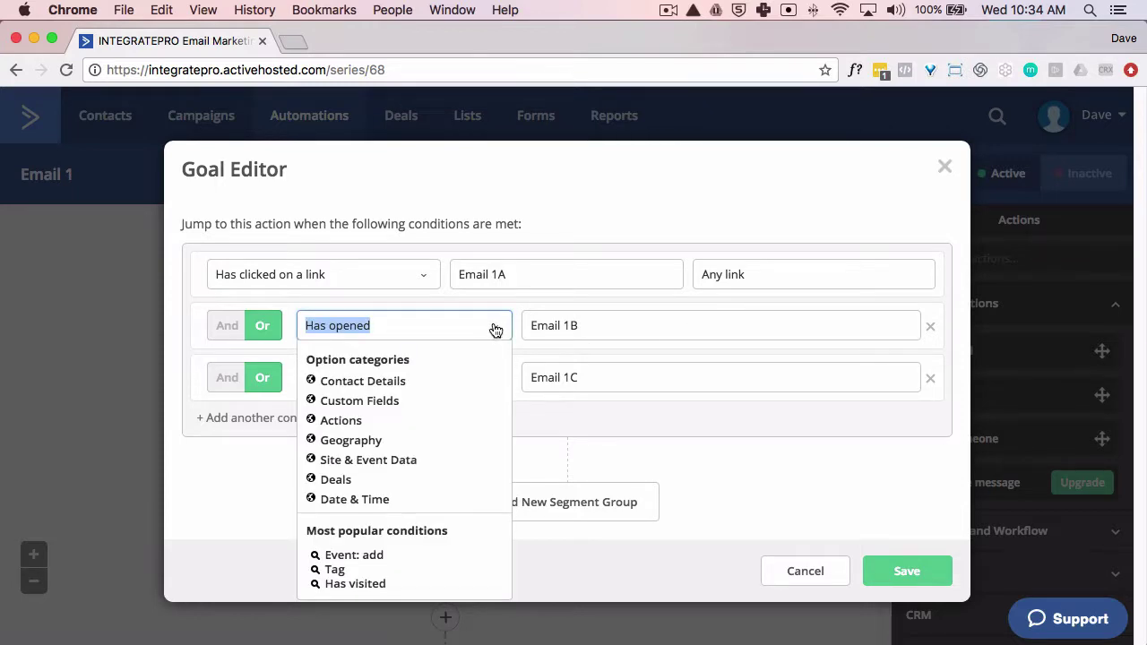
left_click(342, 421)
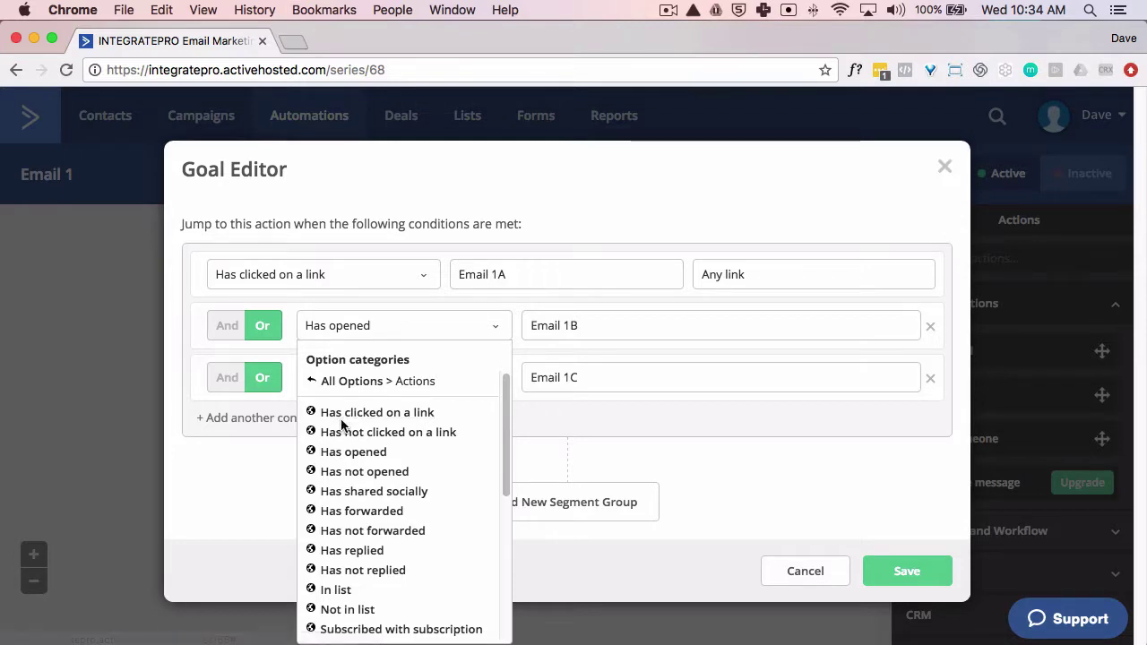
left_click(346, 419)
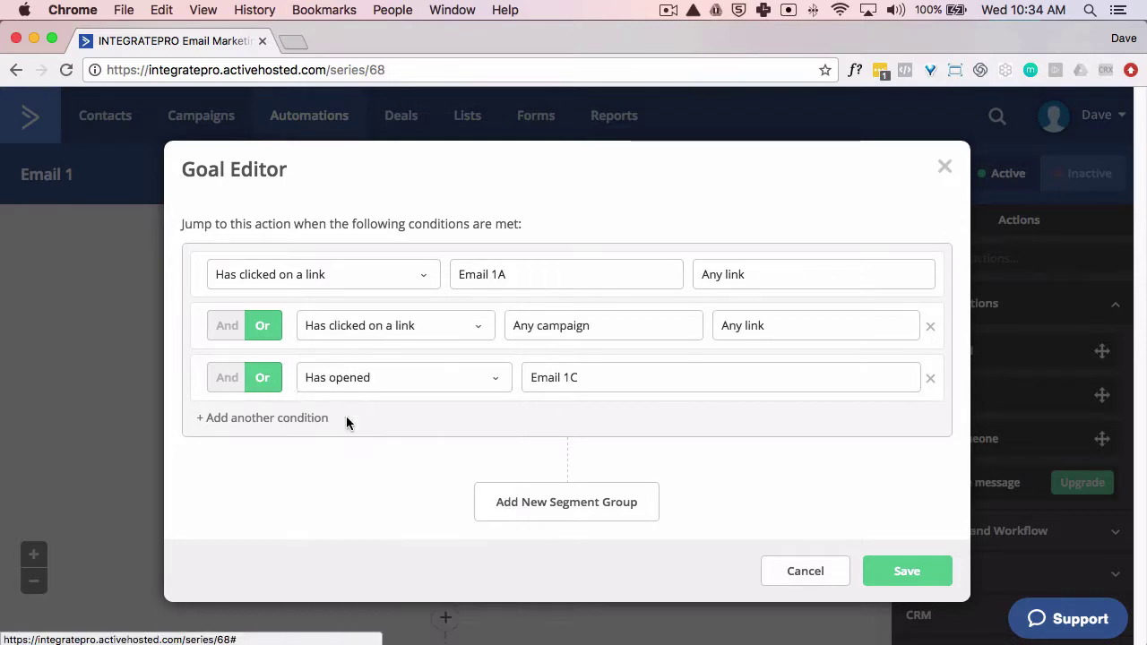
left_click(658, 331)
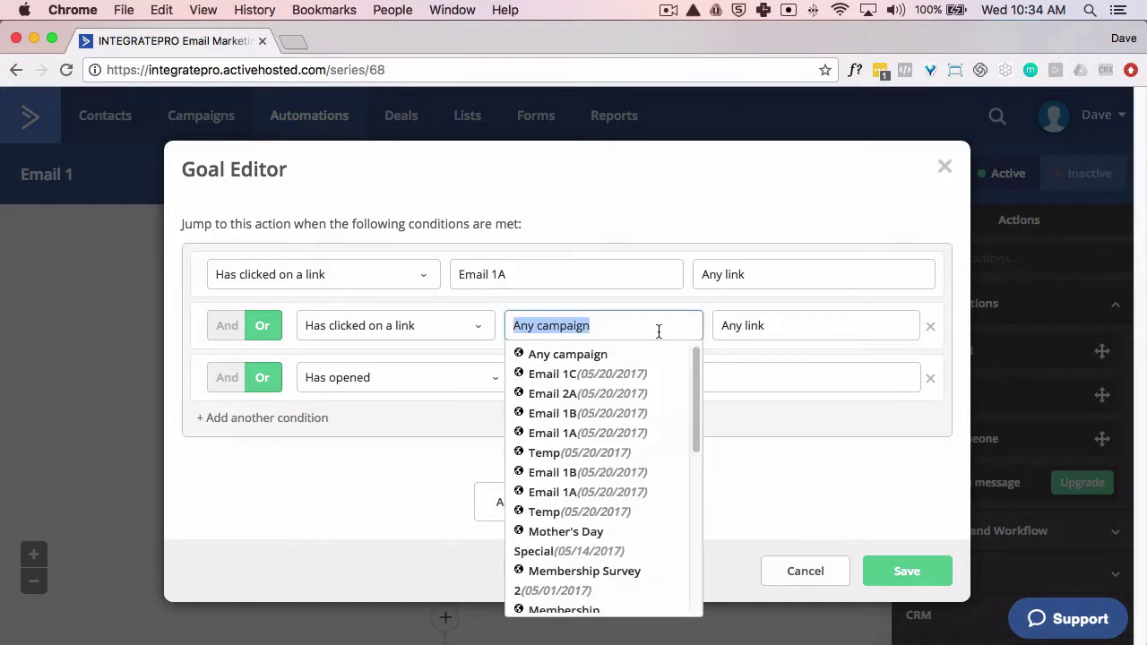
left_click(572, 415)
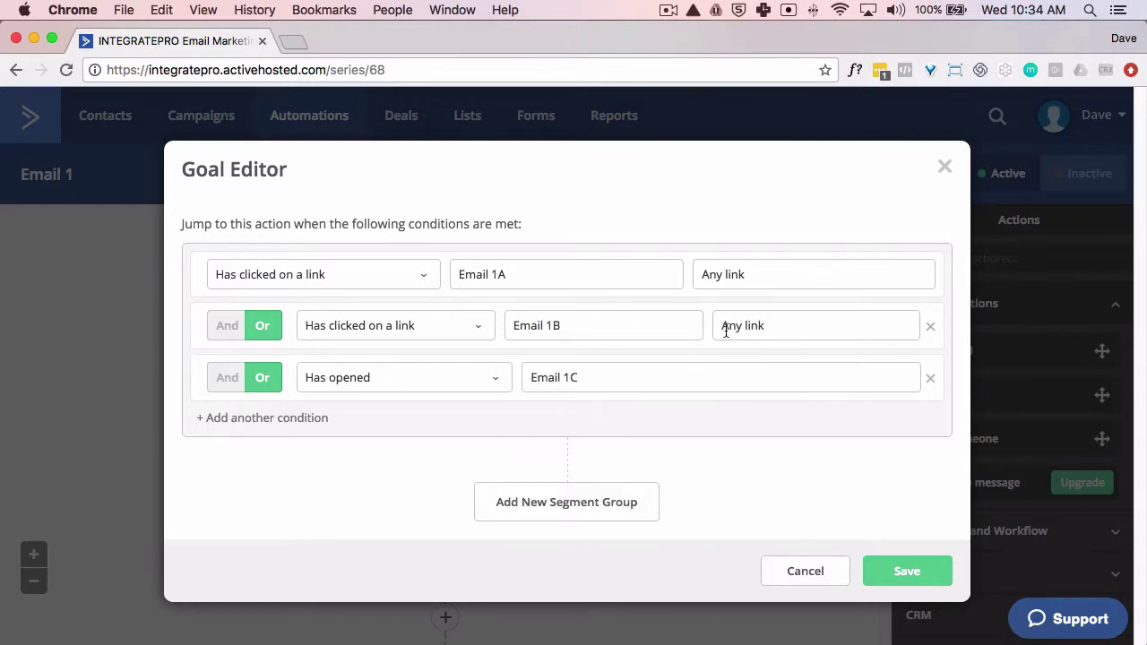
- Set the third goal condition to 'Has clicked on a link' in Email 1C, leaving Any link
left_click(454, 380)
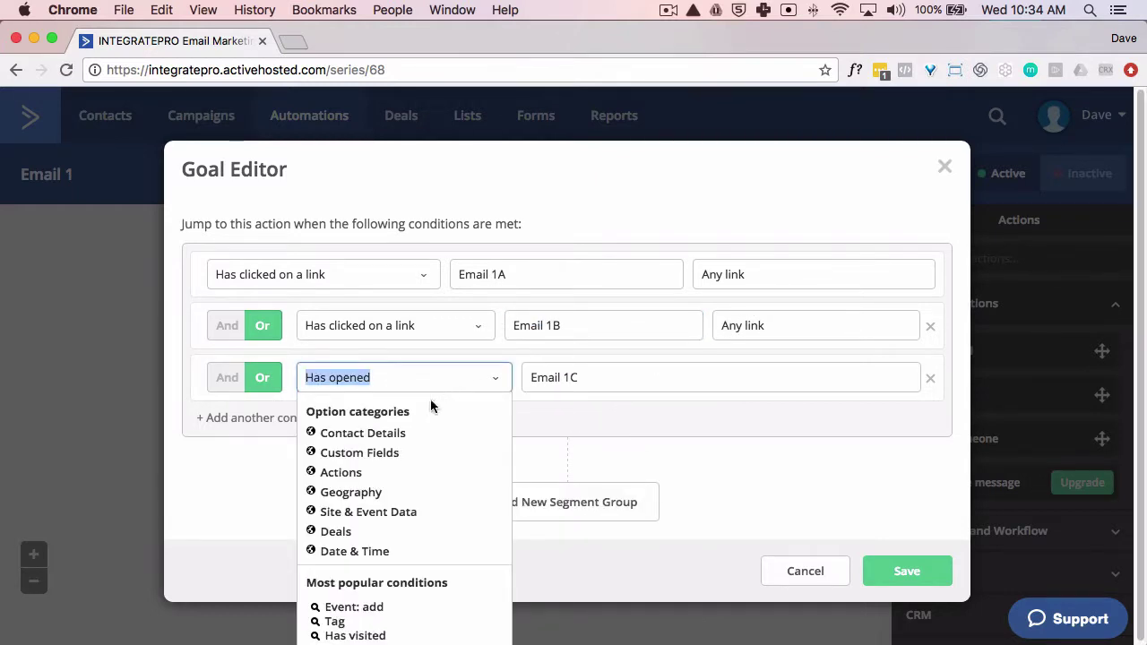
left_click(365, 473)
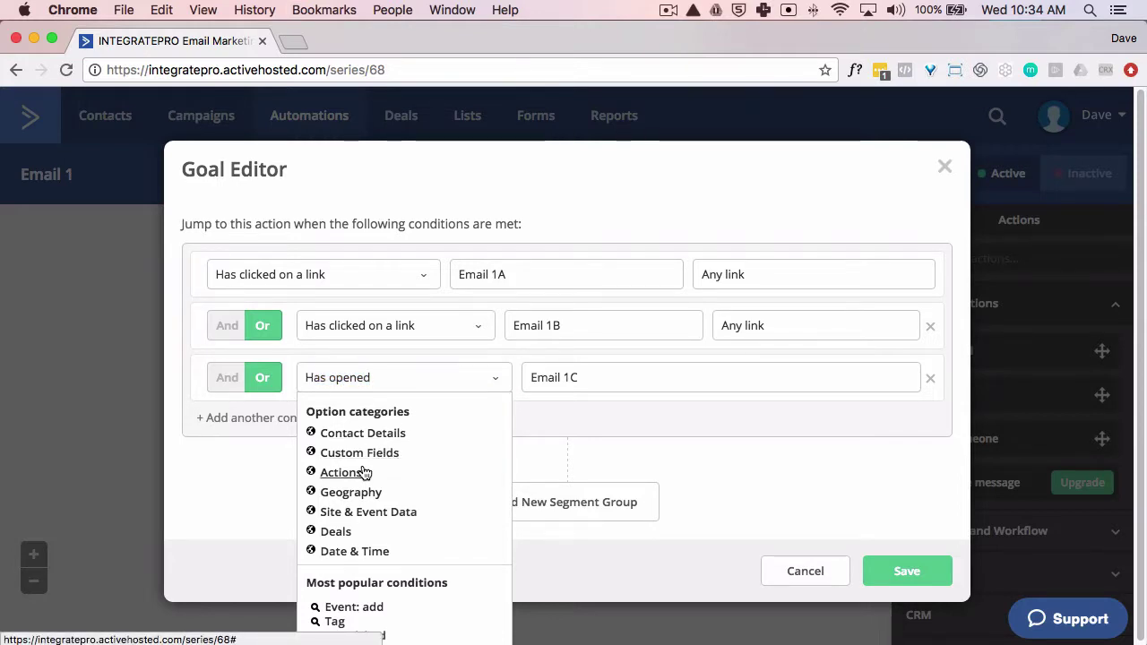
left_click(365, 466)
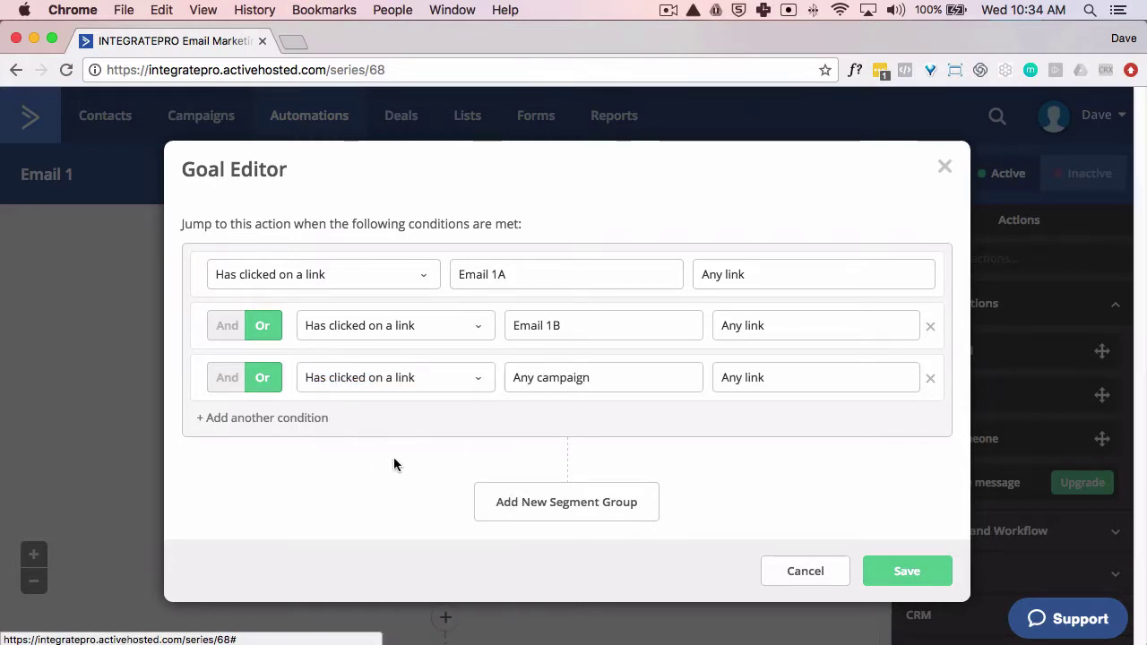
left_click(664, 382)
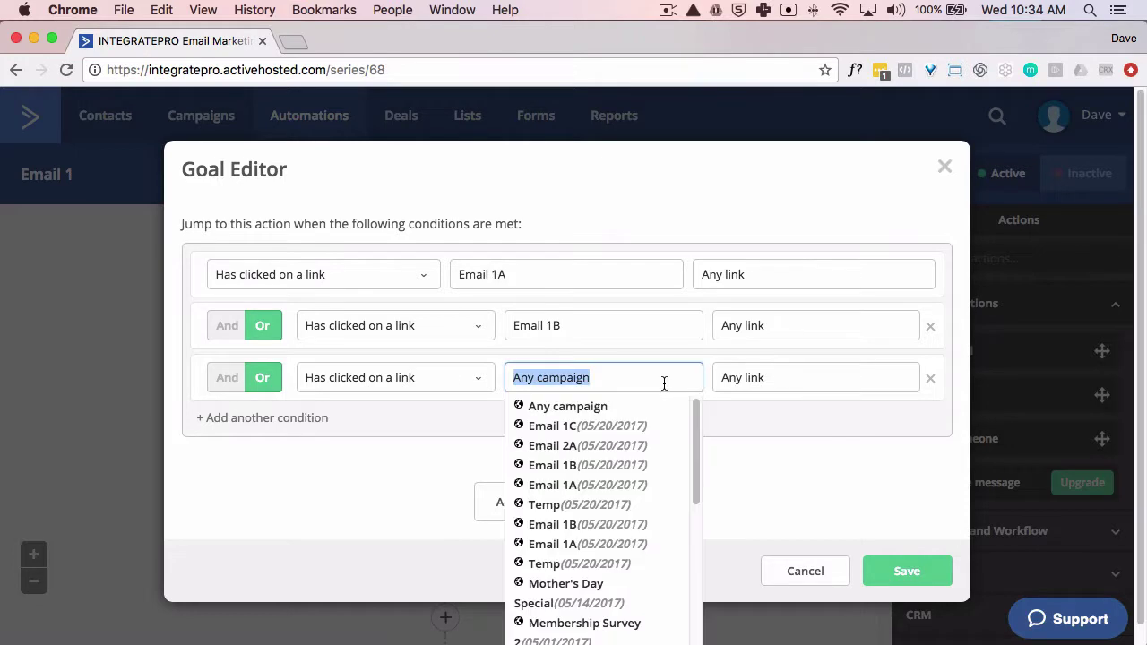
left_click(587, 427)
left_click(817, 380)
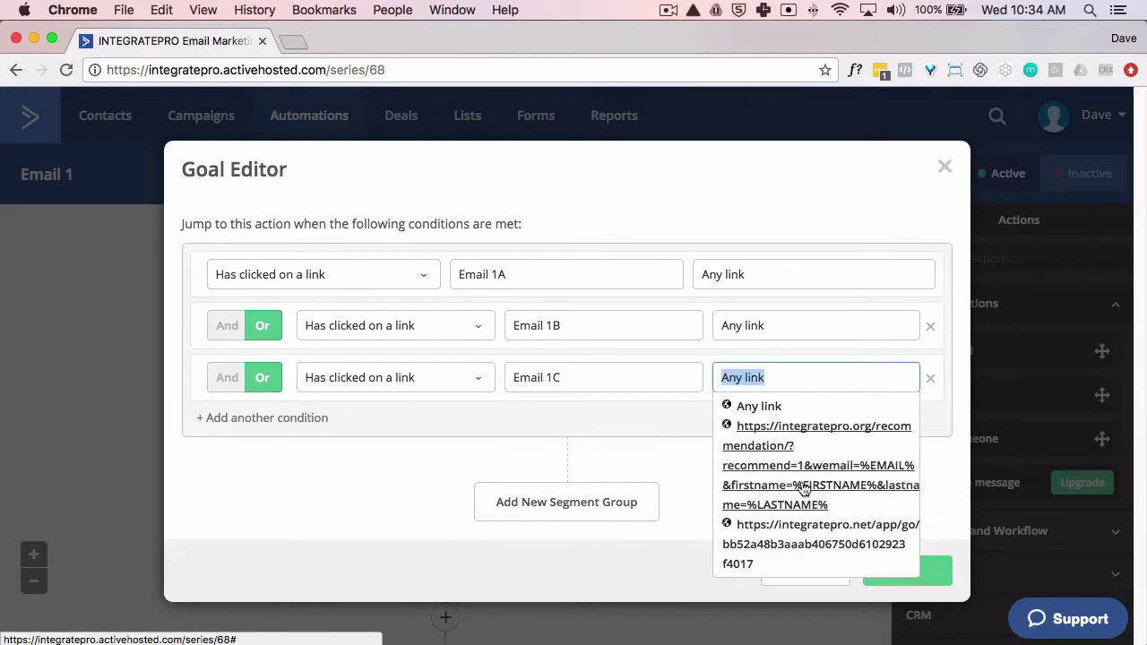
left_click(307, 458)
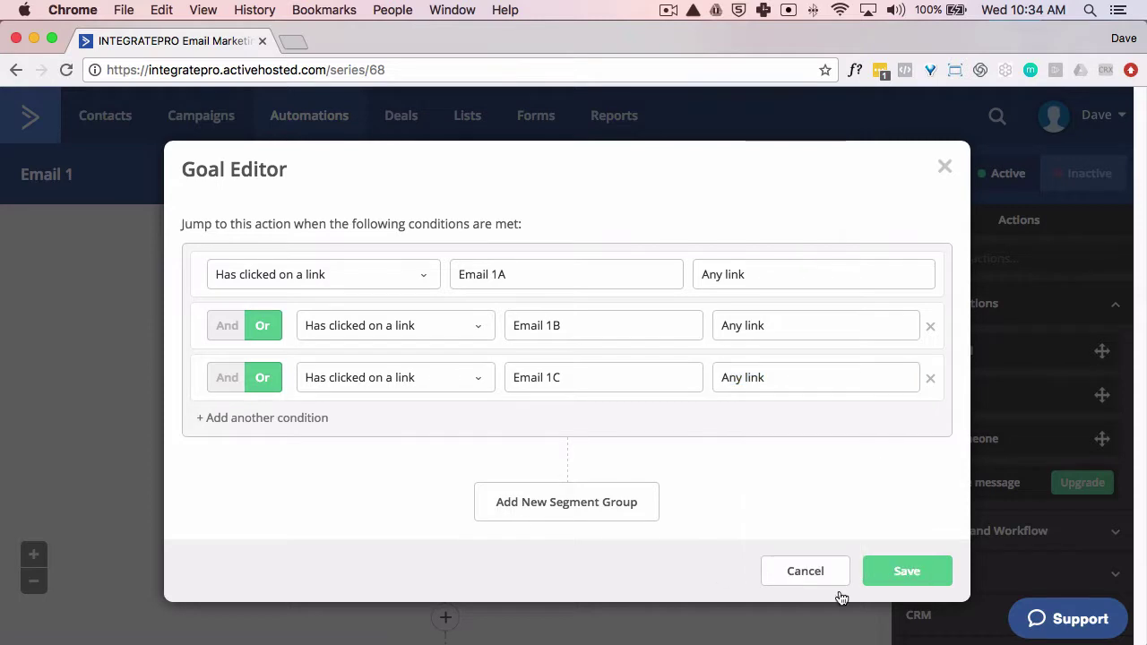
- Save the edited goal conditions and review the goal position options, leaving them unchanged
left_click(927, 576)
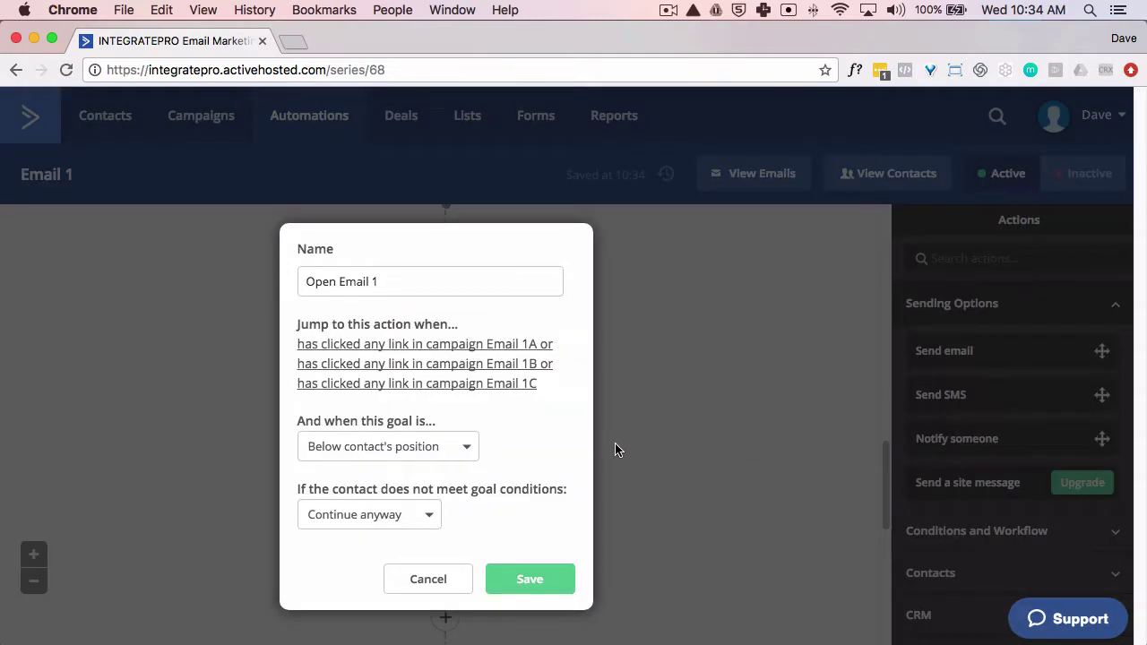
left_click(466, 451)
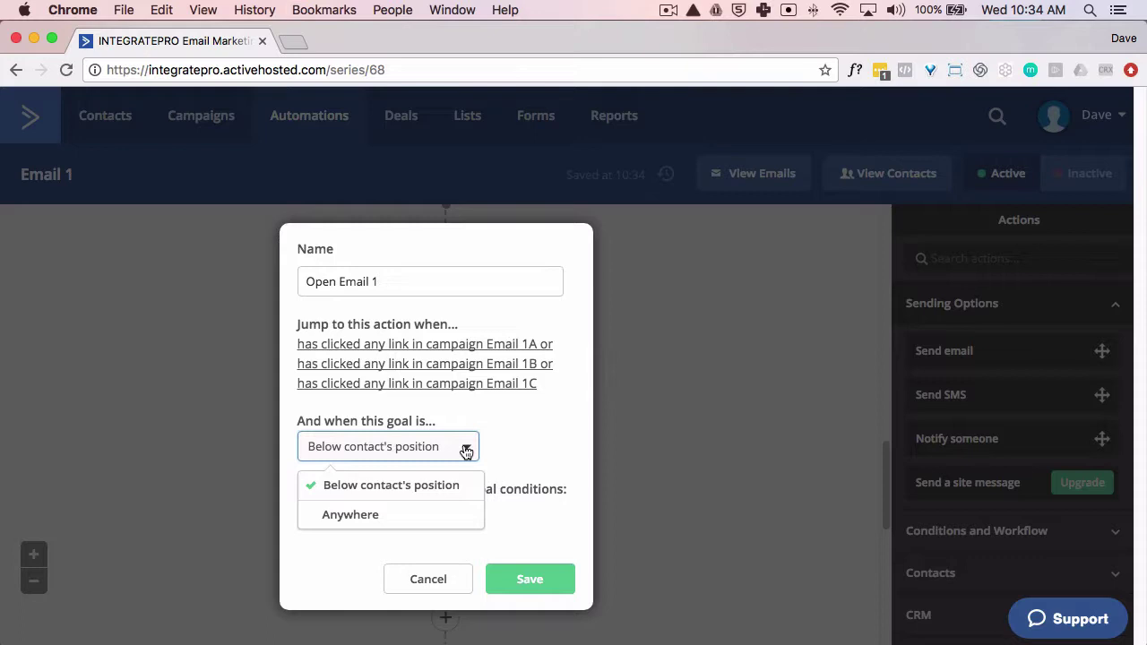
left_click(466, 452)
left_click(466, 452)
left_click(466, 452)
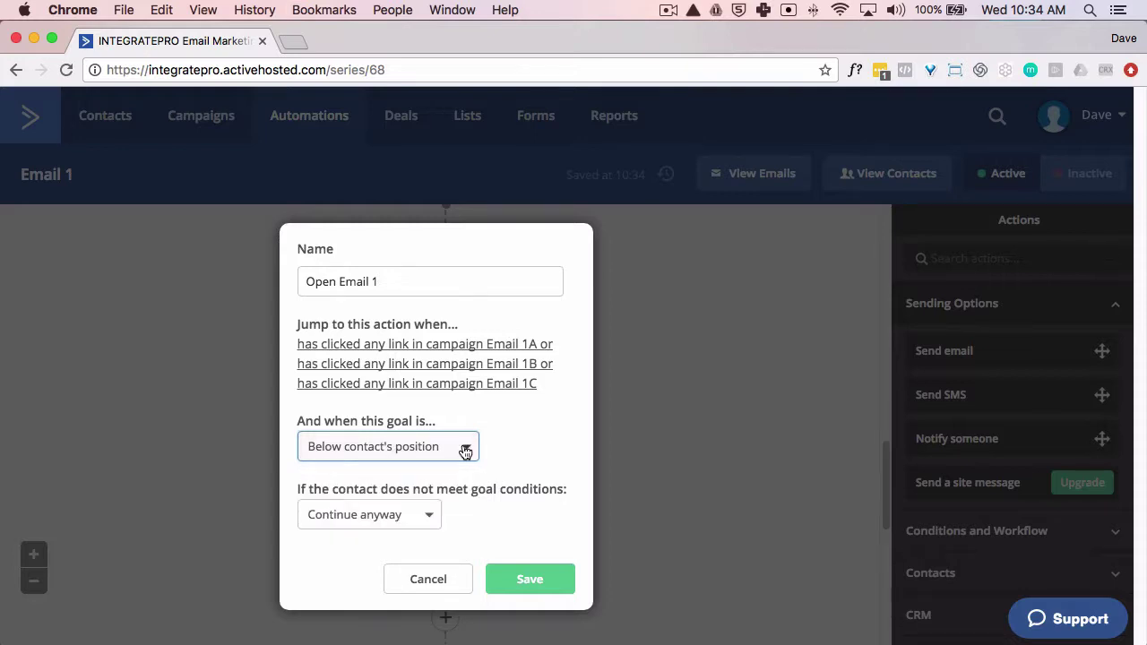
- Keep 'Continue anyway' for contacts not meeting the goal and save the Open Email 1 goal
left_click(431, 521)
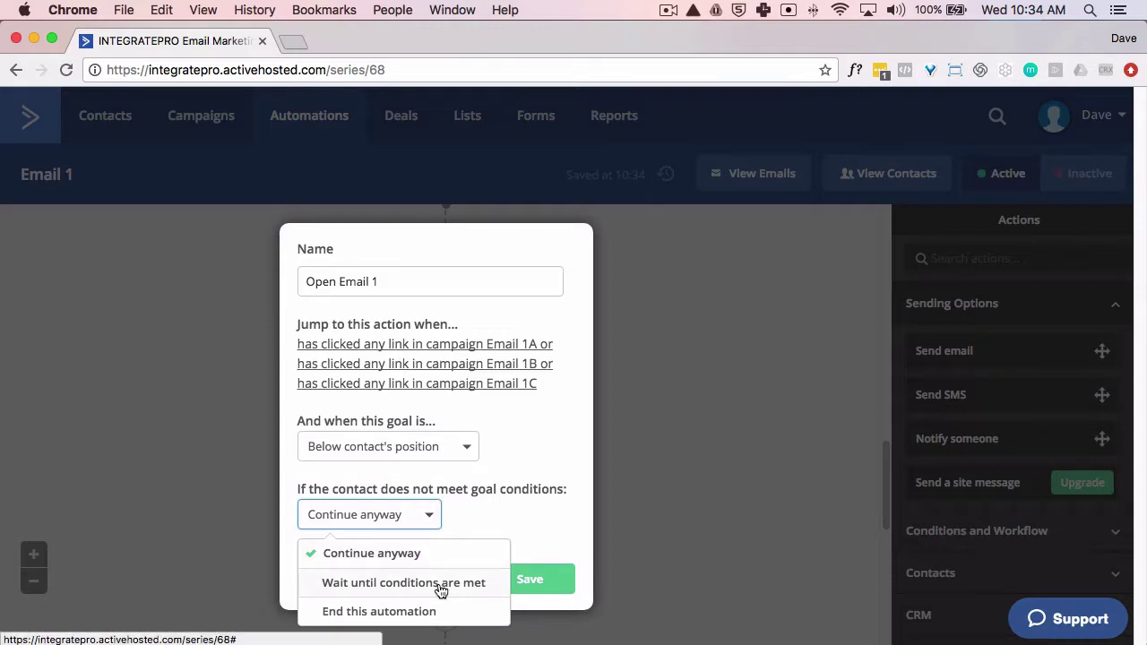
left_click(524, 534)
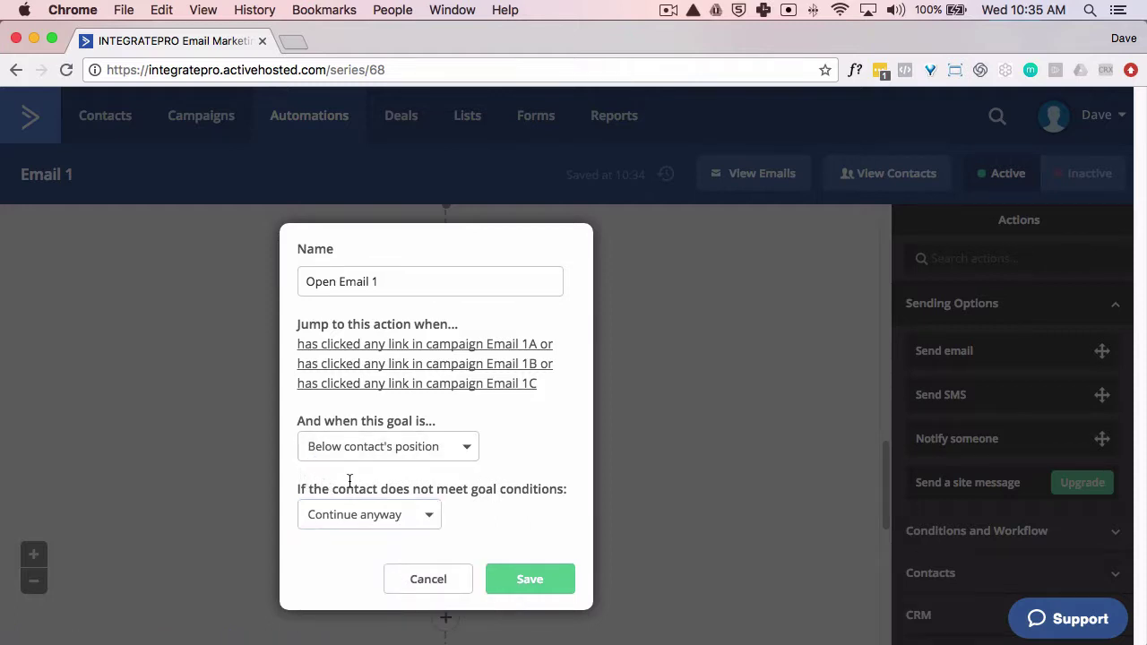
left_click(534, 592)
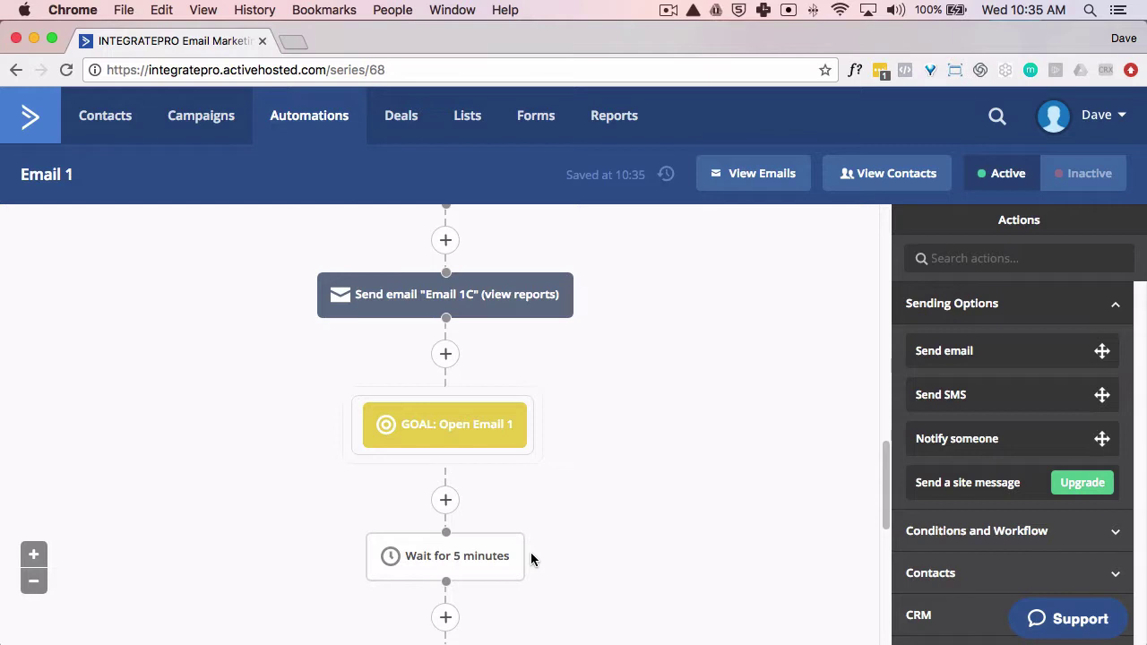
- Scroll the workflow to review the final Yes/No split into Email 2 or the PROFILE - Not Interested tag
scroll(554, 560, "down", 5)
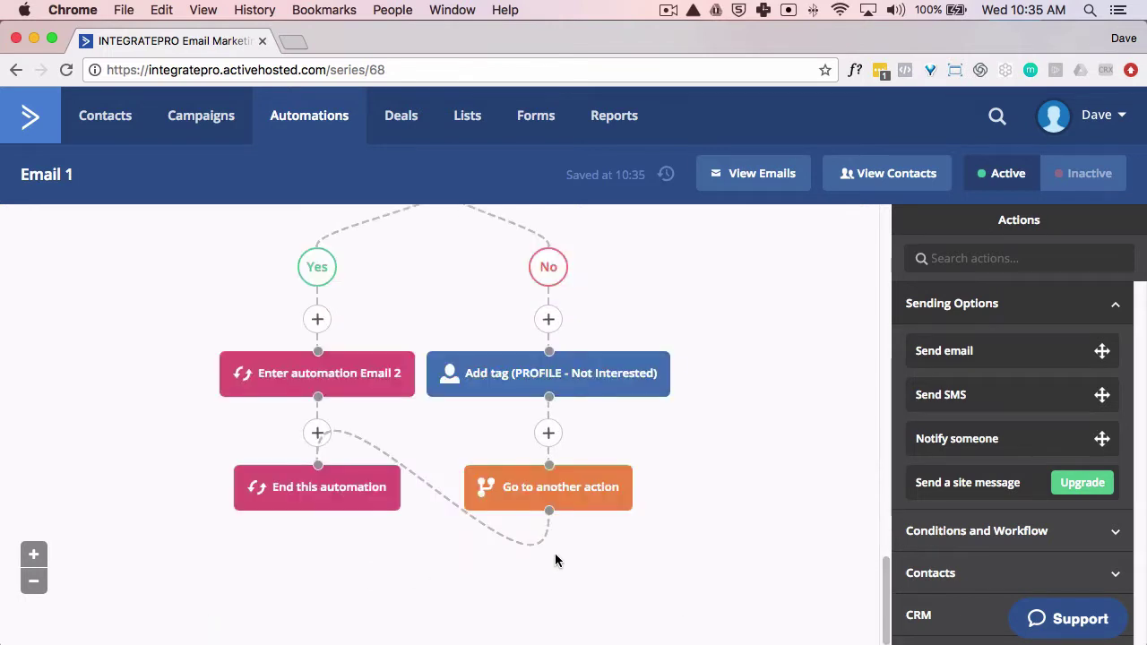
scroll(556, 560, "up", 10)
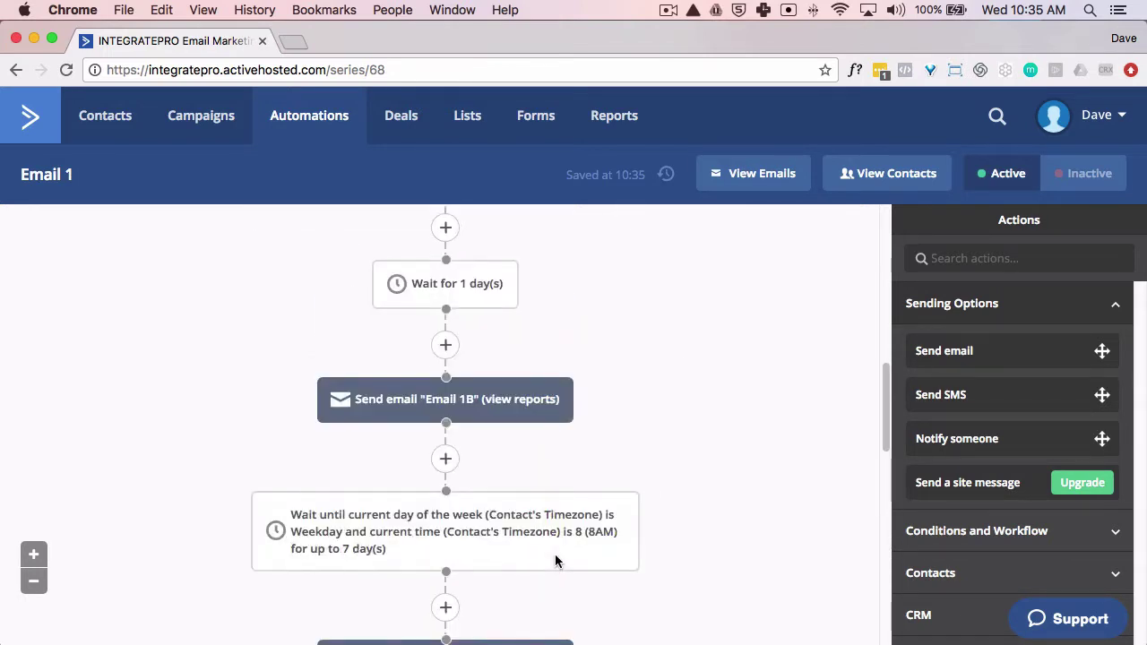